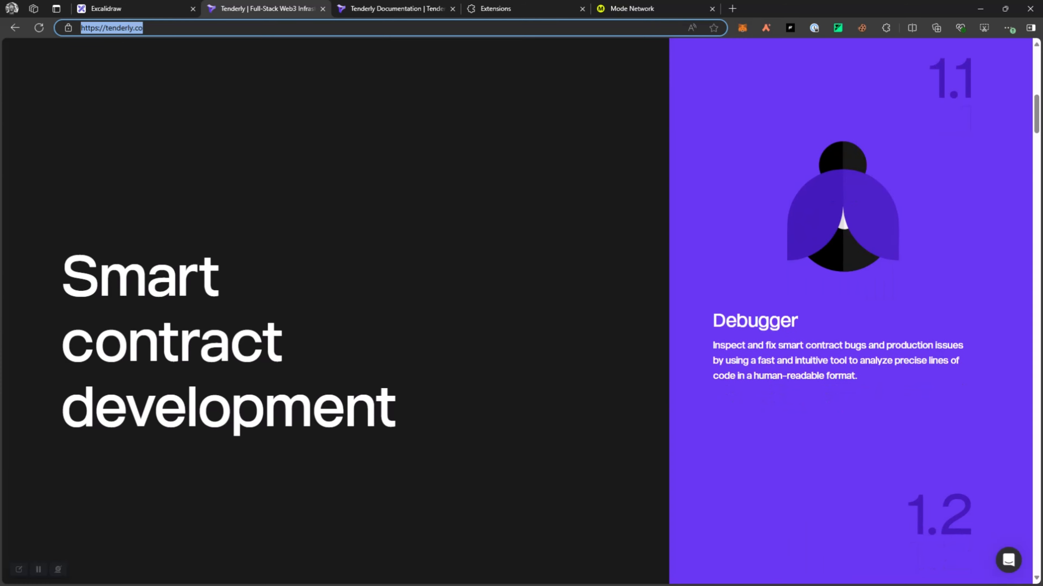
Step: Browse the Tenderly documentation home page, examining the quick integration examples, supported networks and product sections
scroll(521, 312, up, 8)
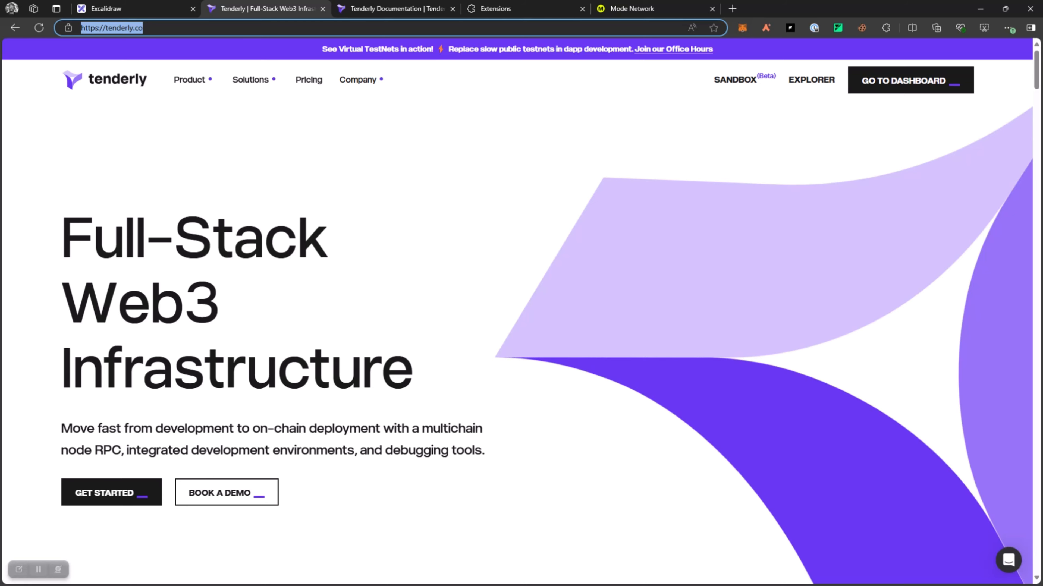
click(396, 9)
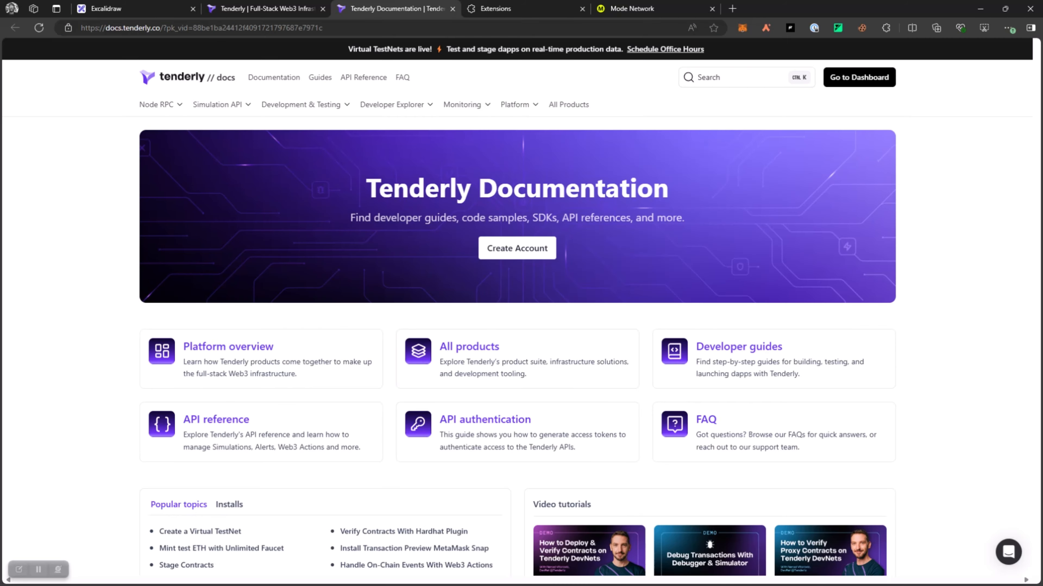
scroll(516, 313, down, 6)
scroll(612, 472, down, 7)
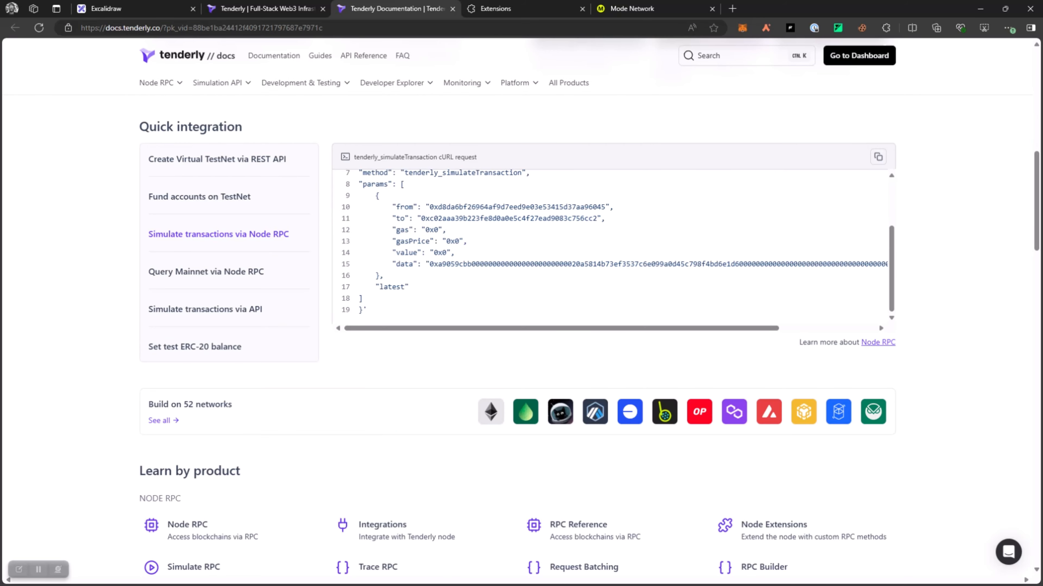
scroll(517, 312, down, 5)
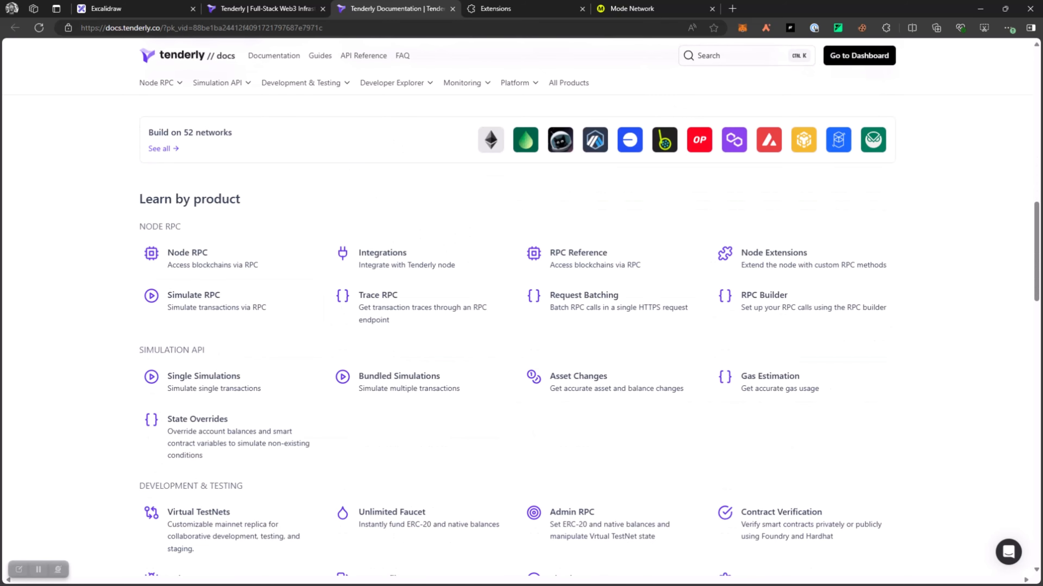
scroll(517, 312, down, 4)
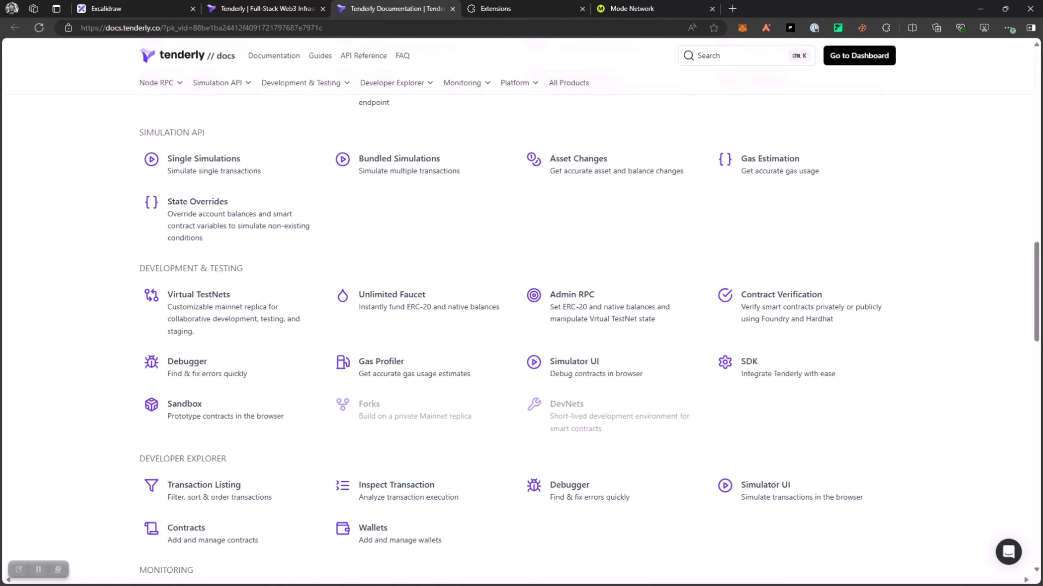
scroll(521, 328, down, 5)
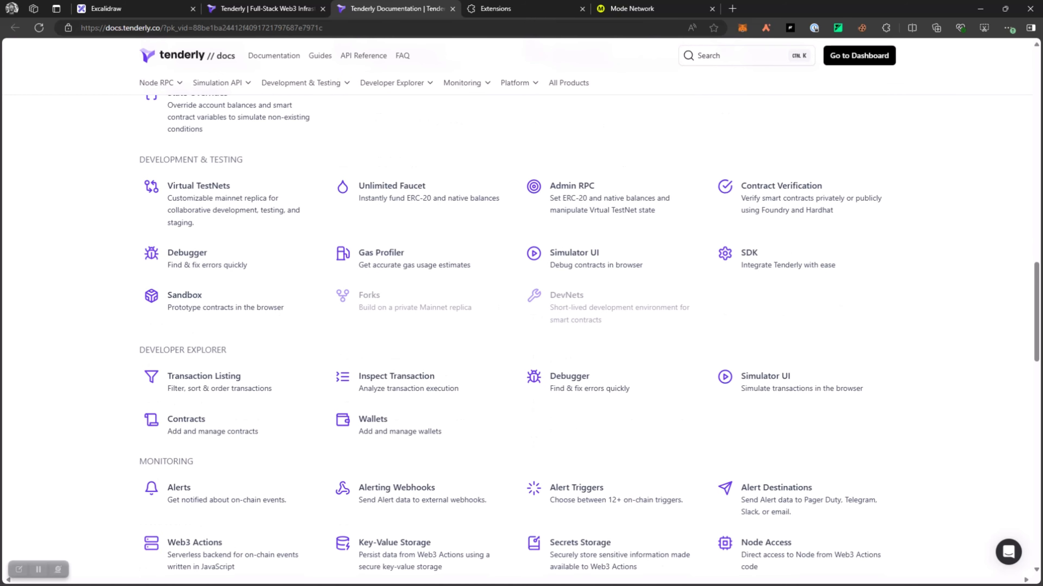
scroll(521, 328, up, 4)
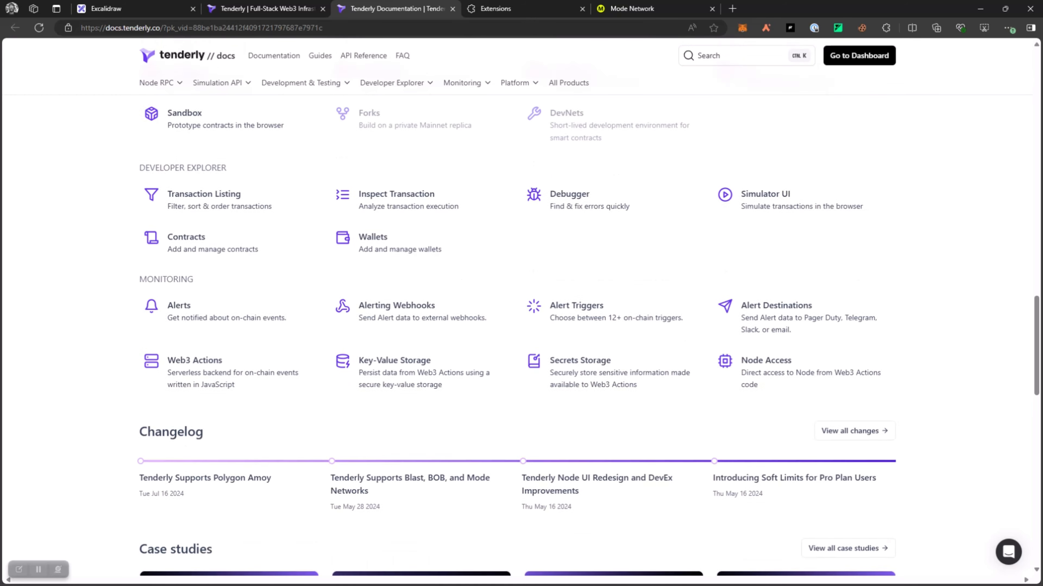
scroll(521, 328, up, 10)
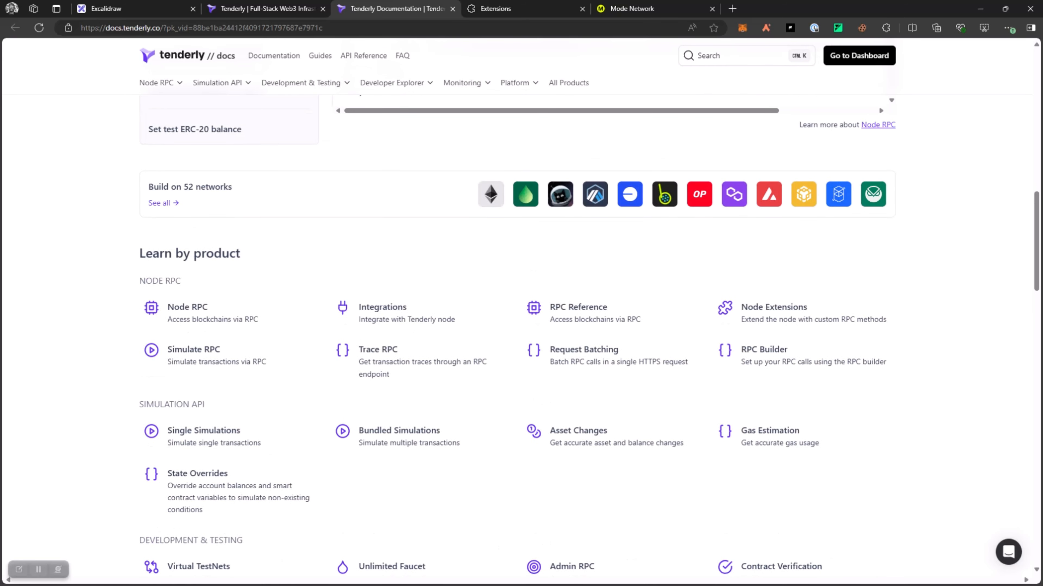
scroll(521, 328, up, 4)
scroll(521, 328, up, 4)
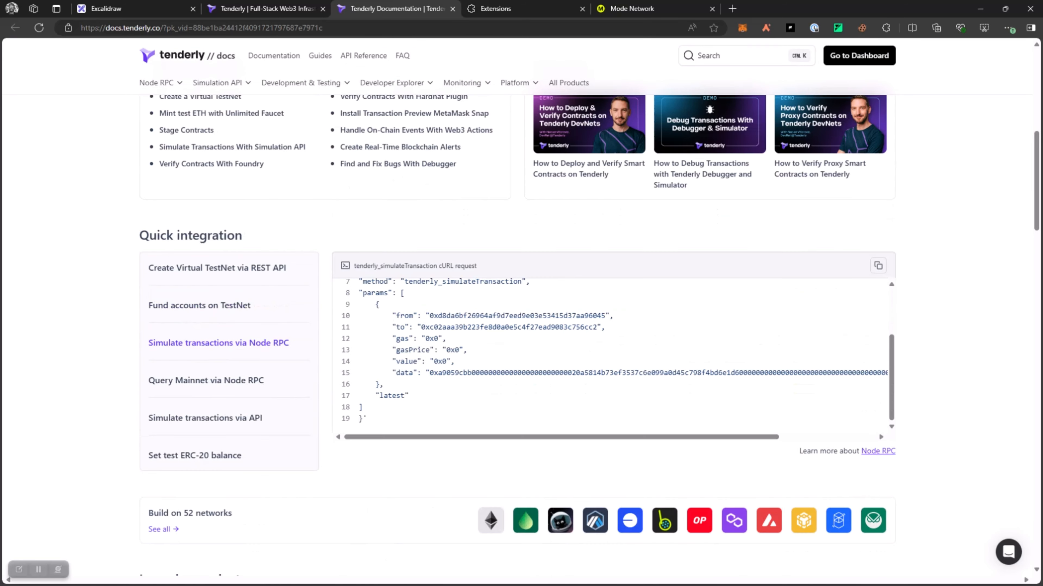
scroll(521, 329, up, 1)
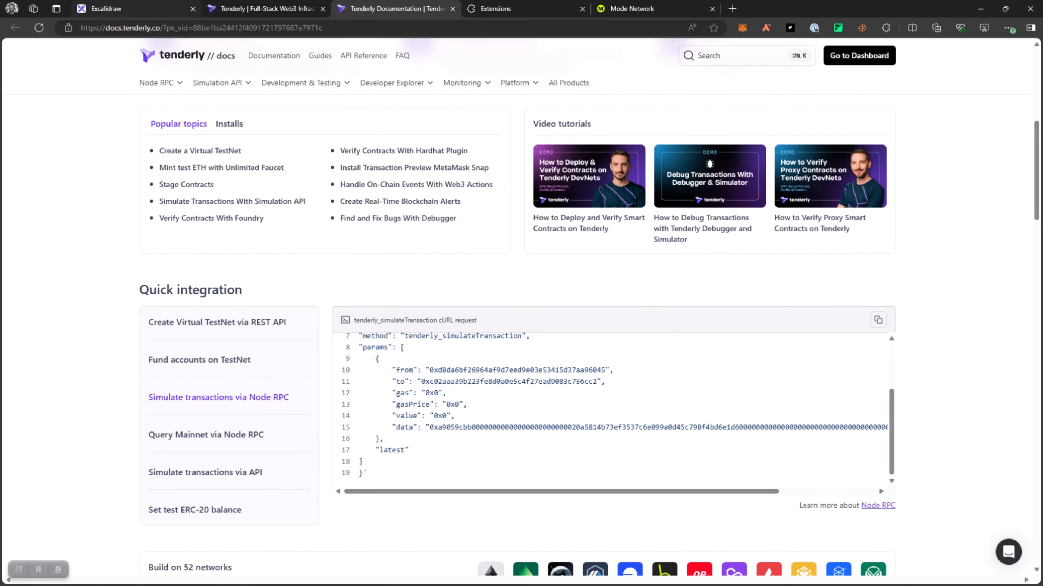
Step: Switch to the Excalidraw board and bring the onchain alerts title into view
click(135, 8)
scroll(521, 312, left, 19)
scroll(521, 312, up, 12)
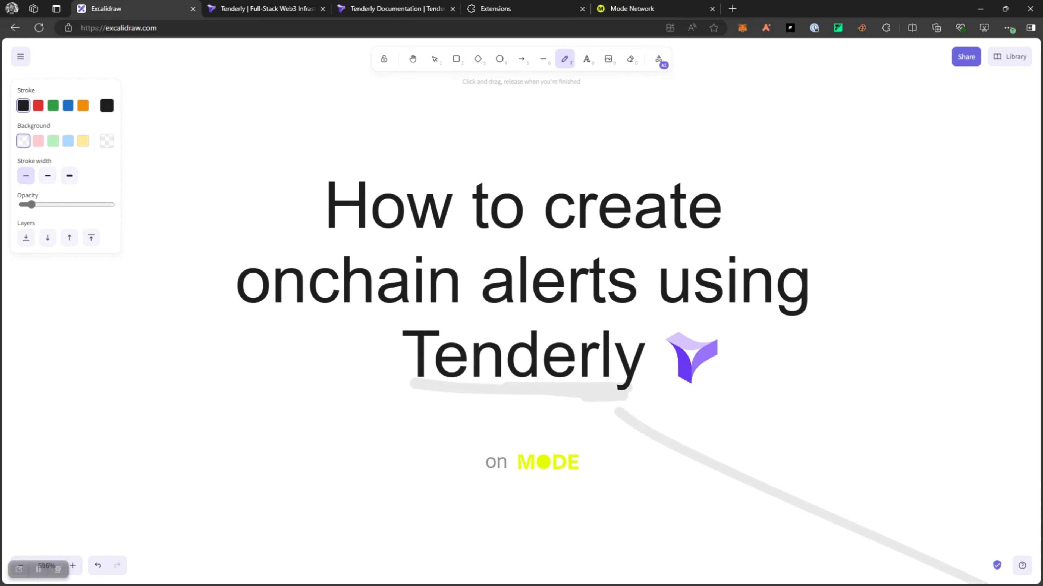
Step: Switch back to the Tenderly website, go to its dashboard and log in with the first listed Google account
click(267, 9)
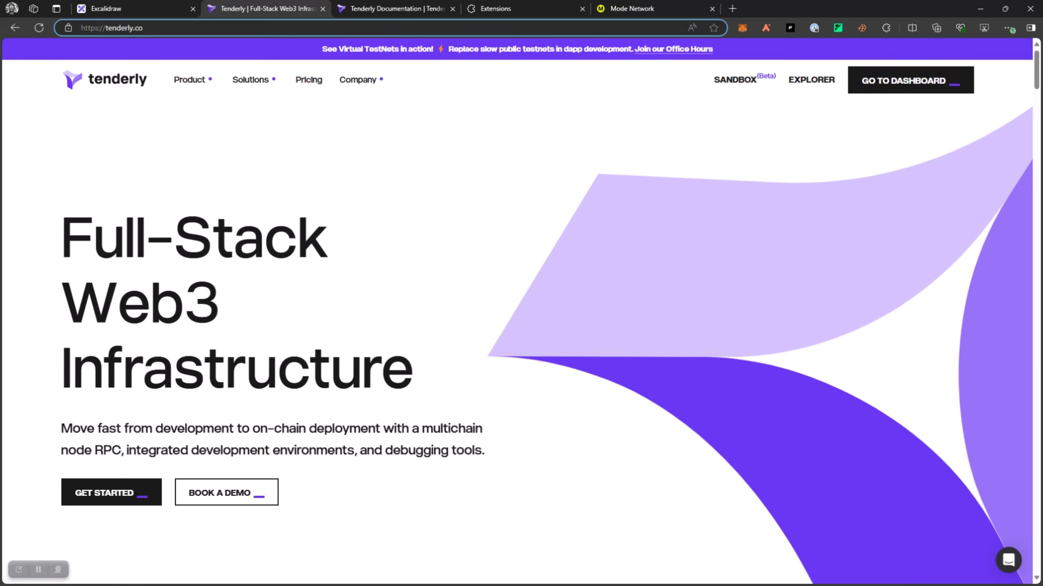
scroll(517, 312, down, 10)
scroll(517, 312, up, 10)
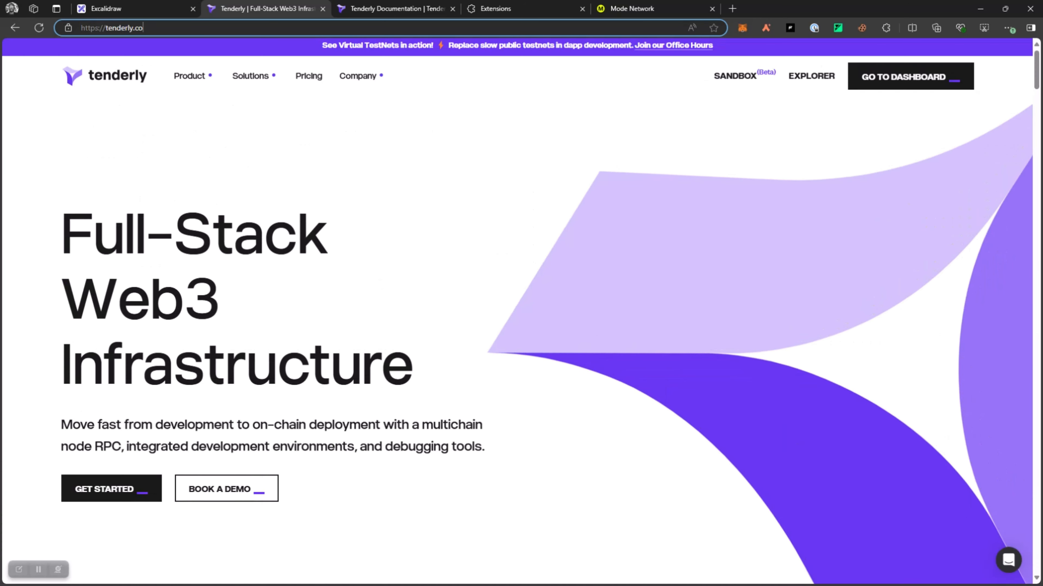
click(905, 76)
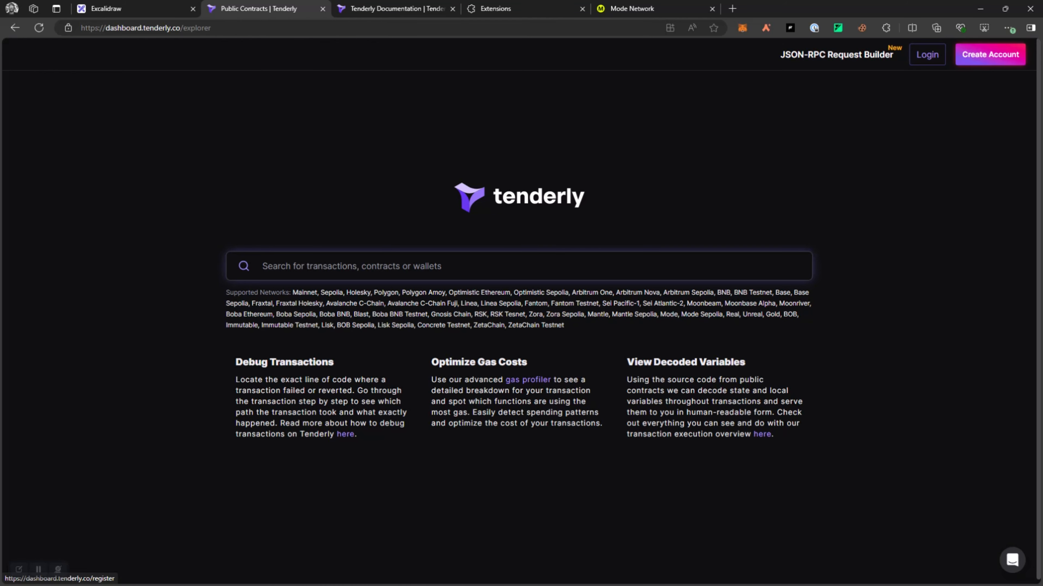
click(928, 54)
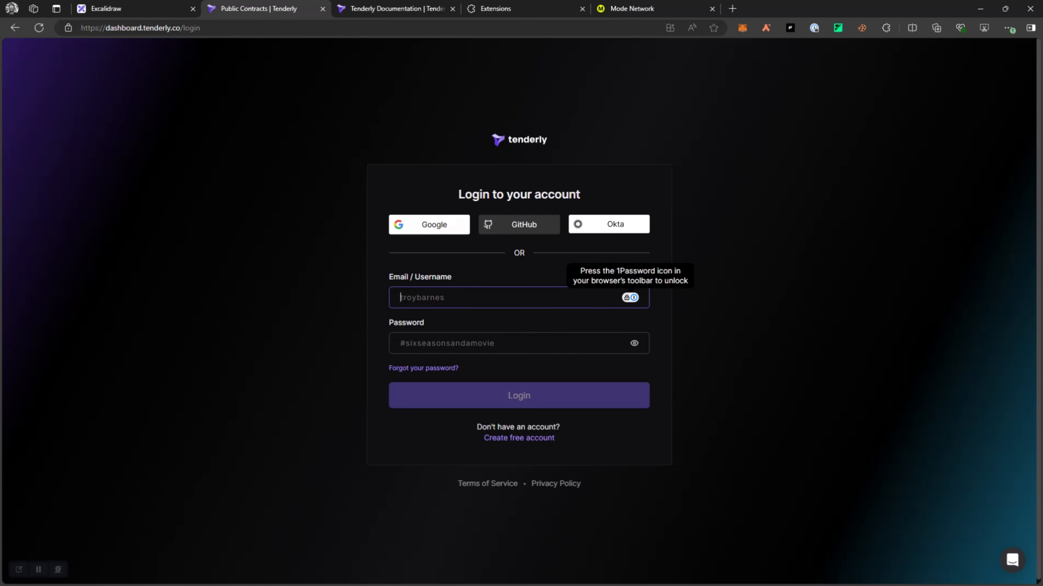
click(423, 224)
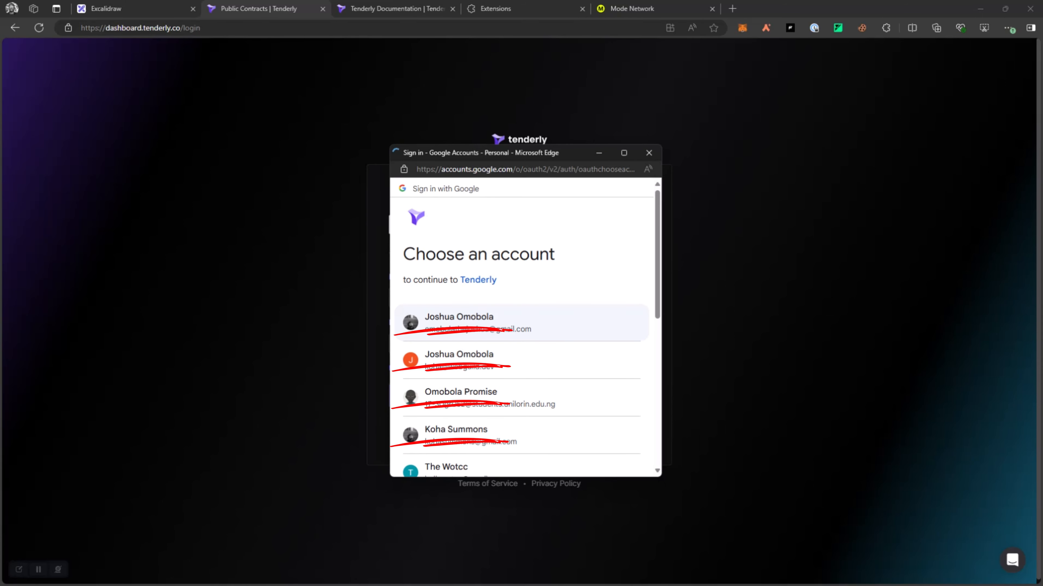
click(493, 322)
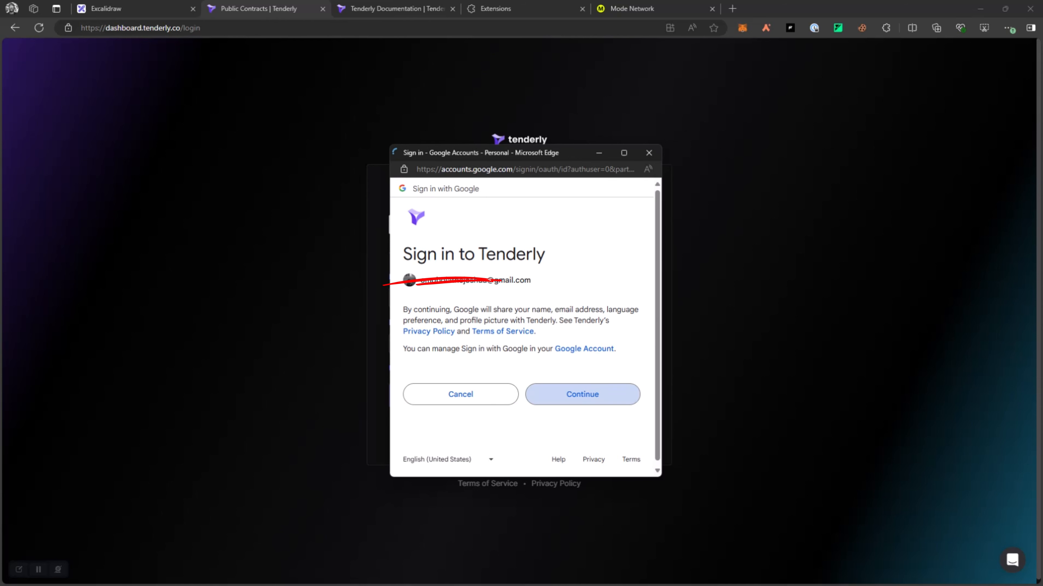
click(583, 394)
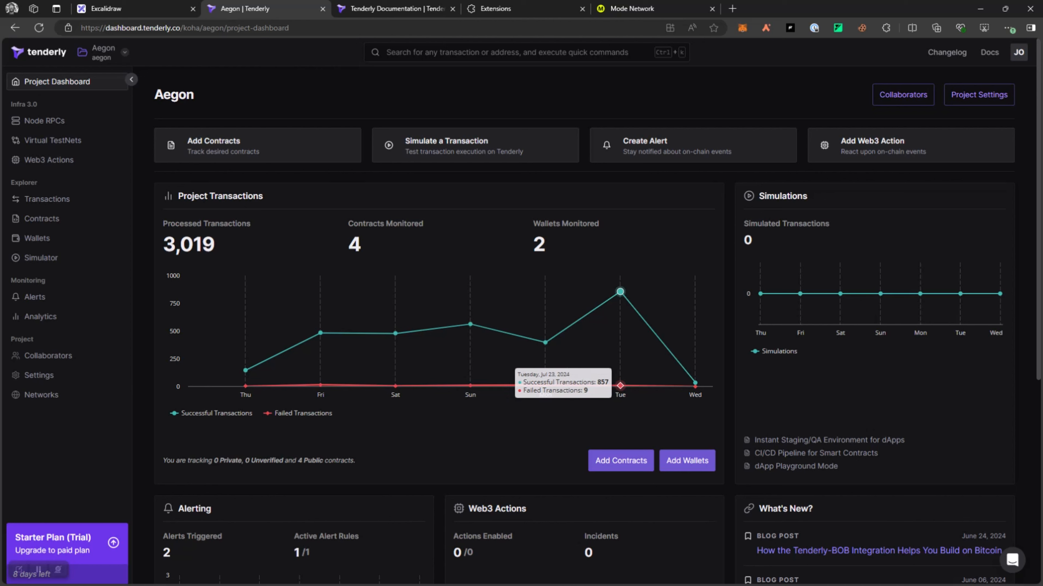
Step: Look at the personal projects and the project creation option in the project switcher
click(103, 52)
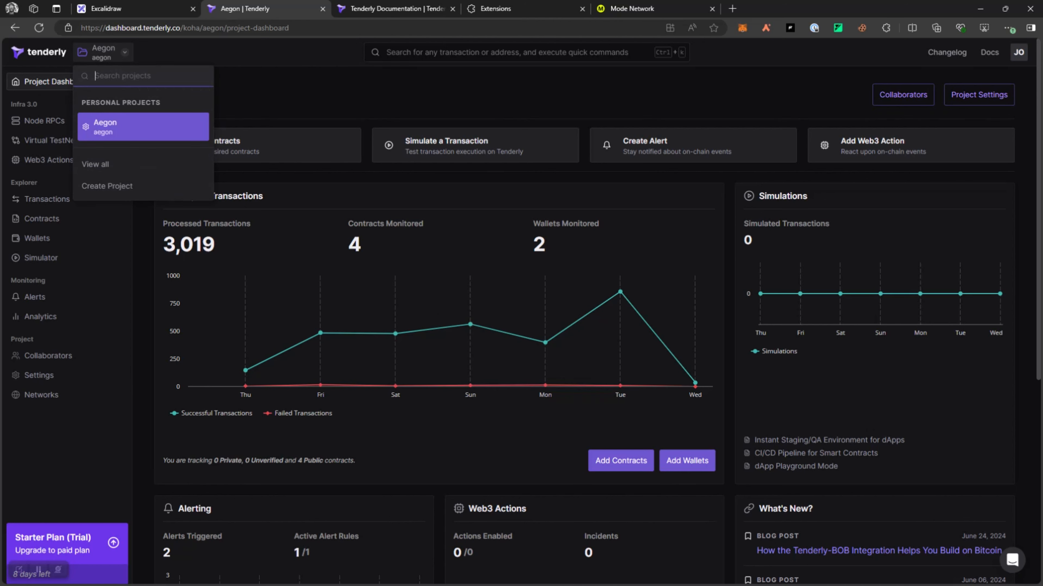
key(Escape)
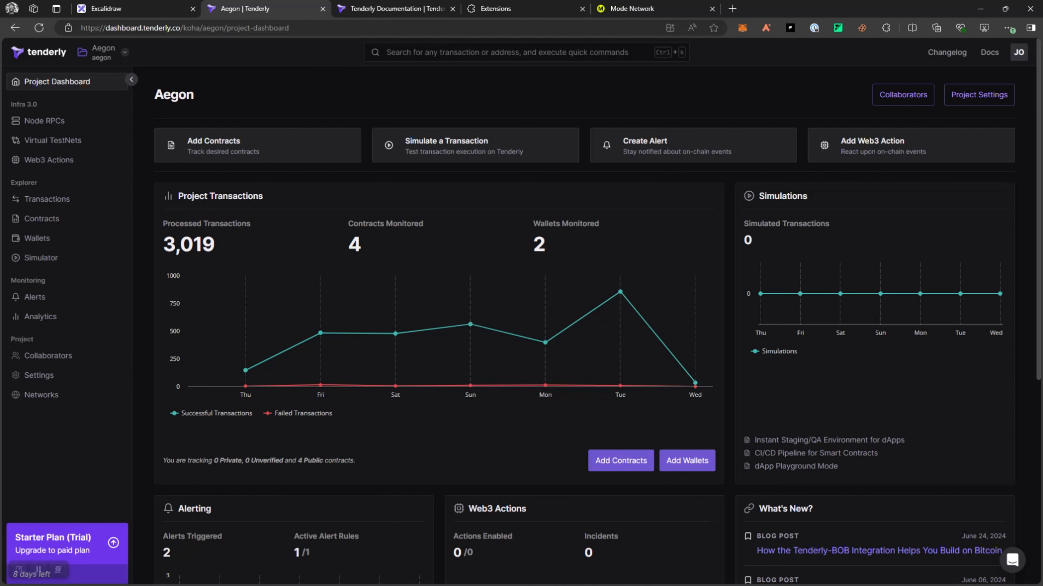
click(103, 52)
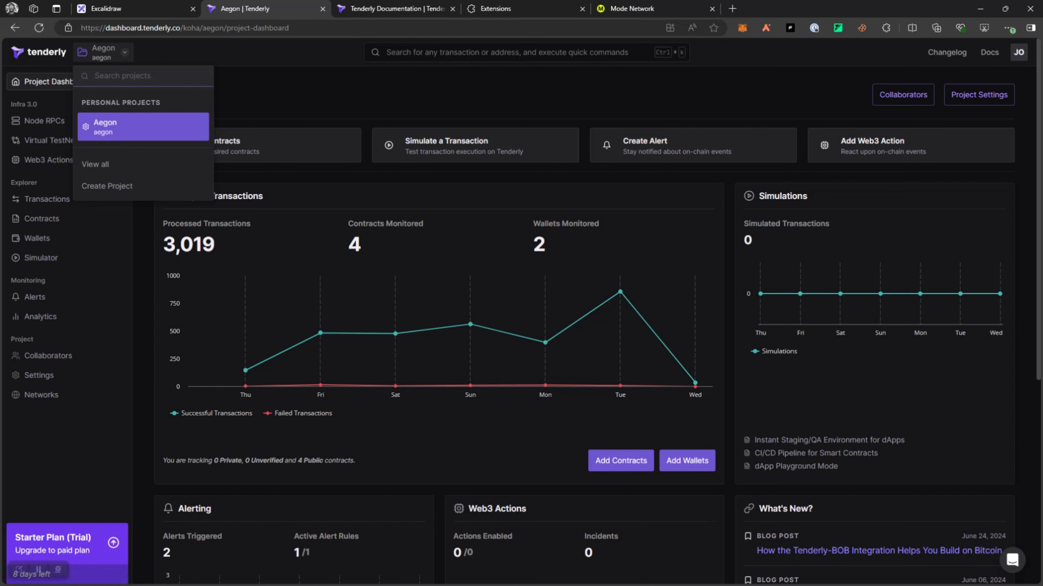
key(Escape)
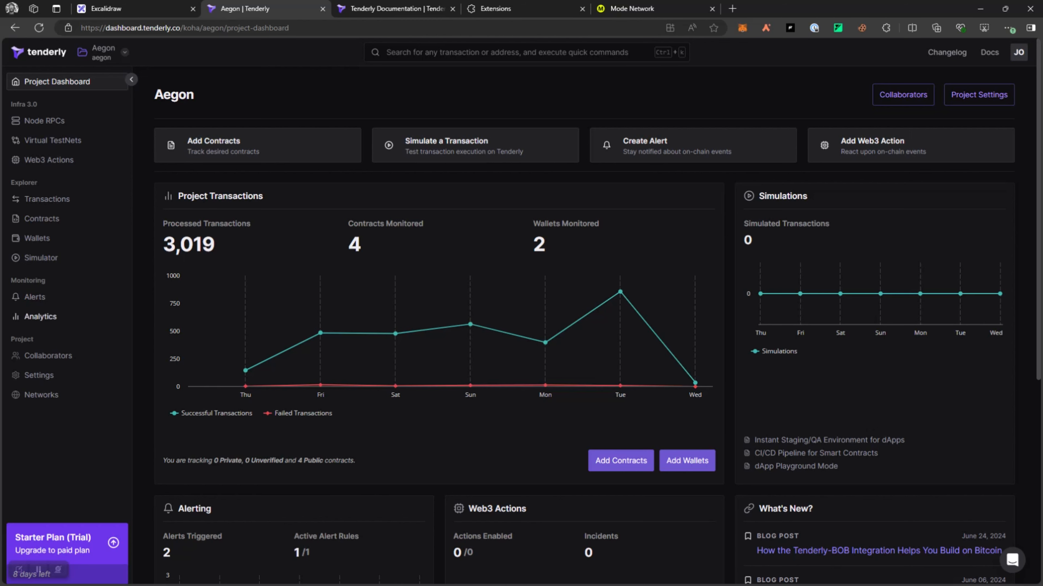
Step: Remove the existing successful transaction alert from the Aegon project's alert rules
click(34, 296)
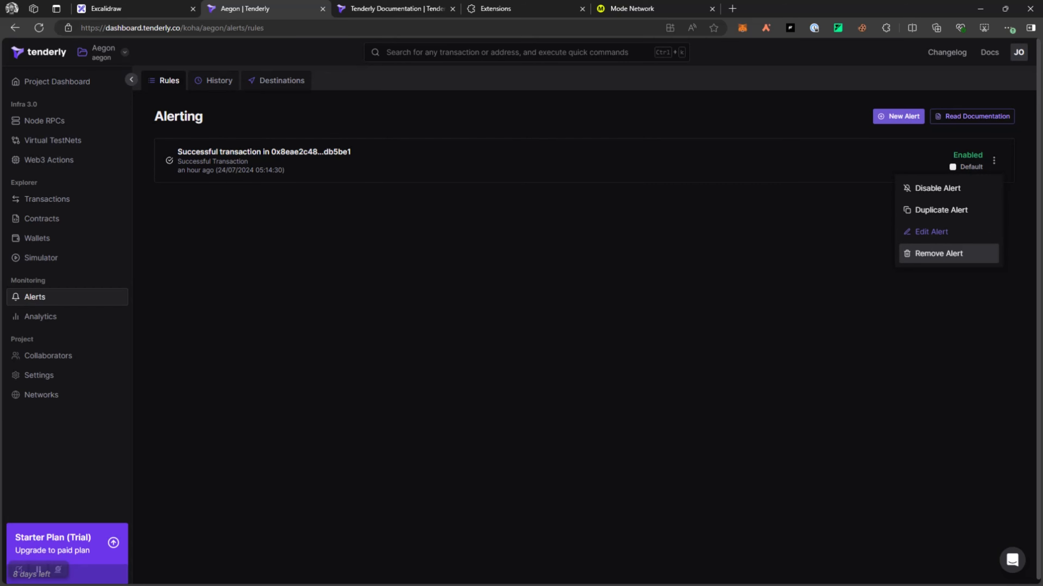
click(939, 253)
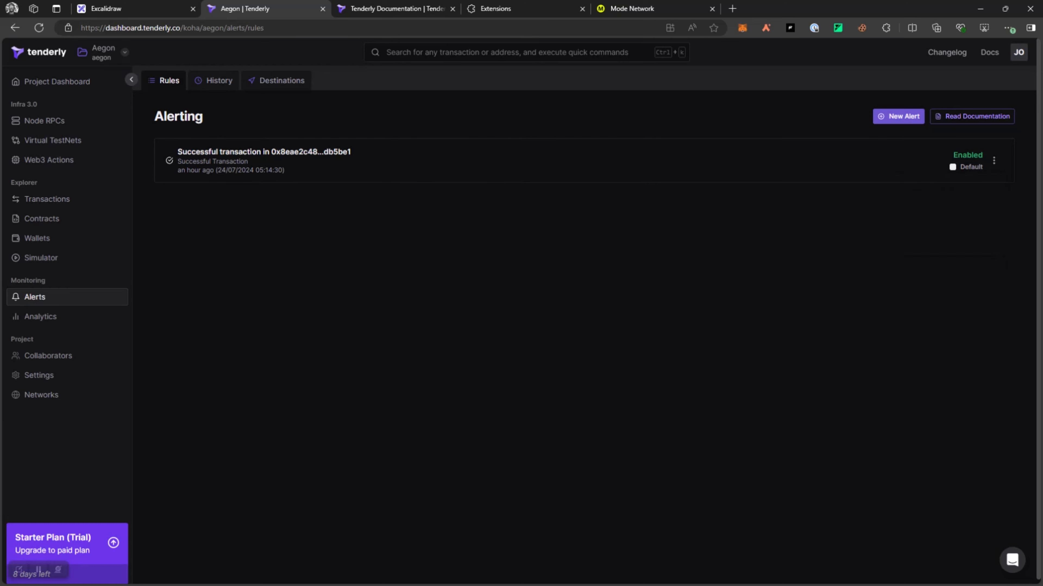
click(647, 340)
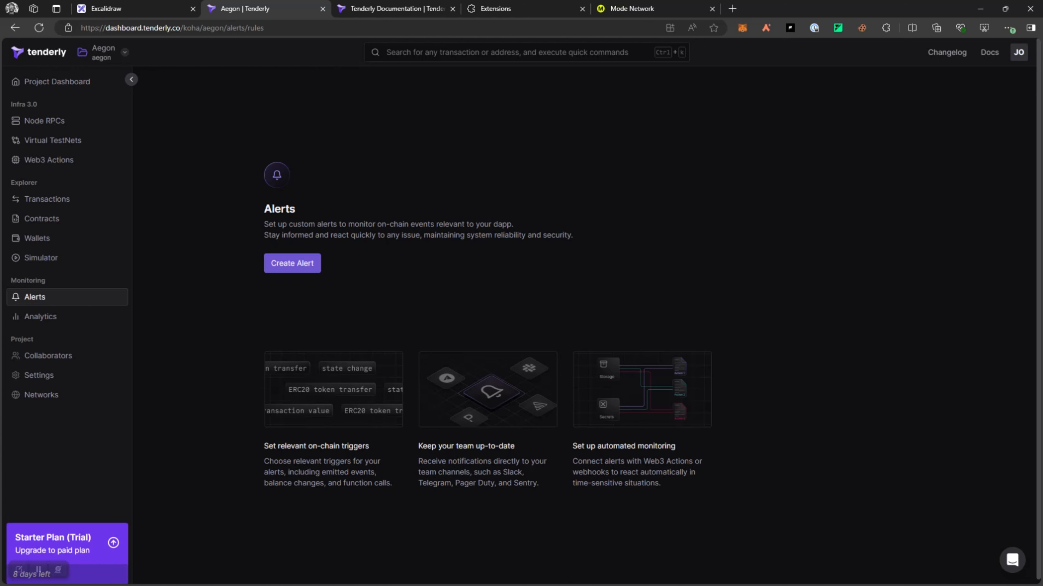
Step: Start a new alert with Successful Transaction as the trigger type and Address as the target
click(292, 263)
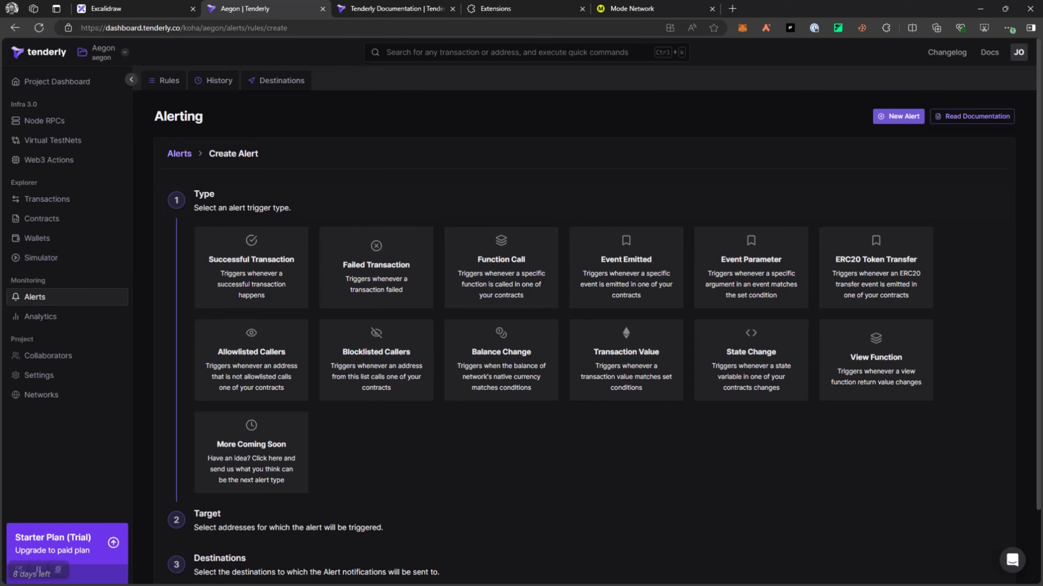
scroll(584, 329, down, 3)
scroll(584, 328, up, 3)
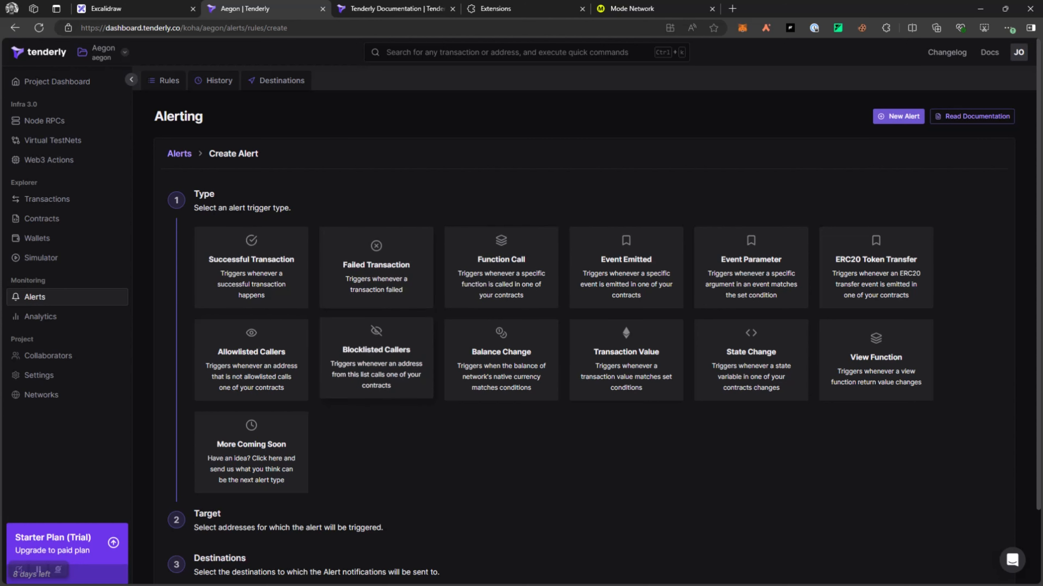
click(254, 256)
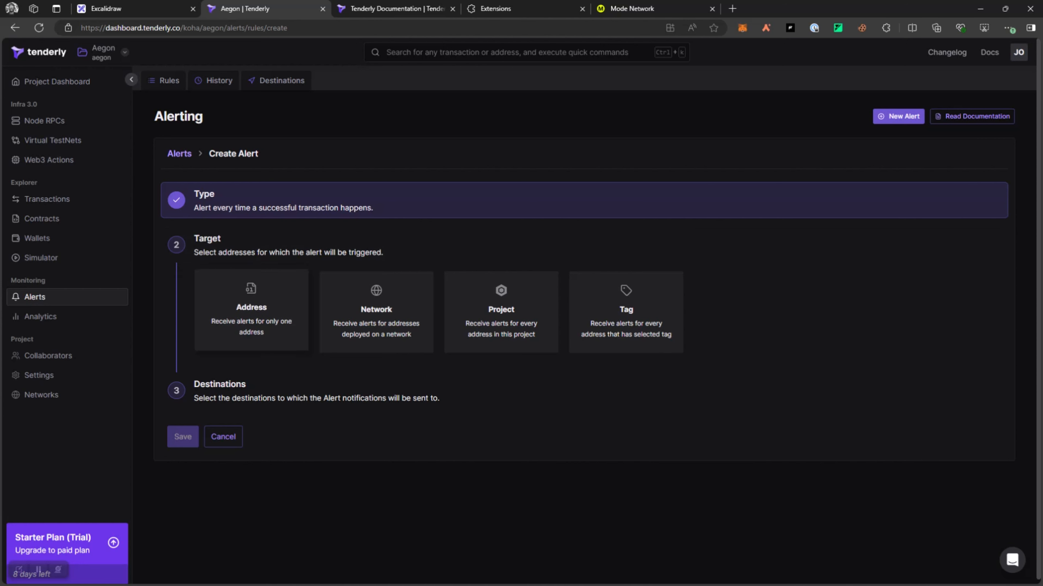
click(251, 310)
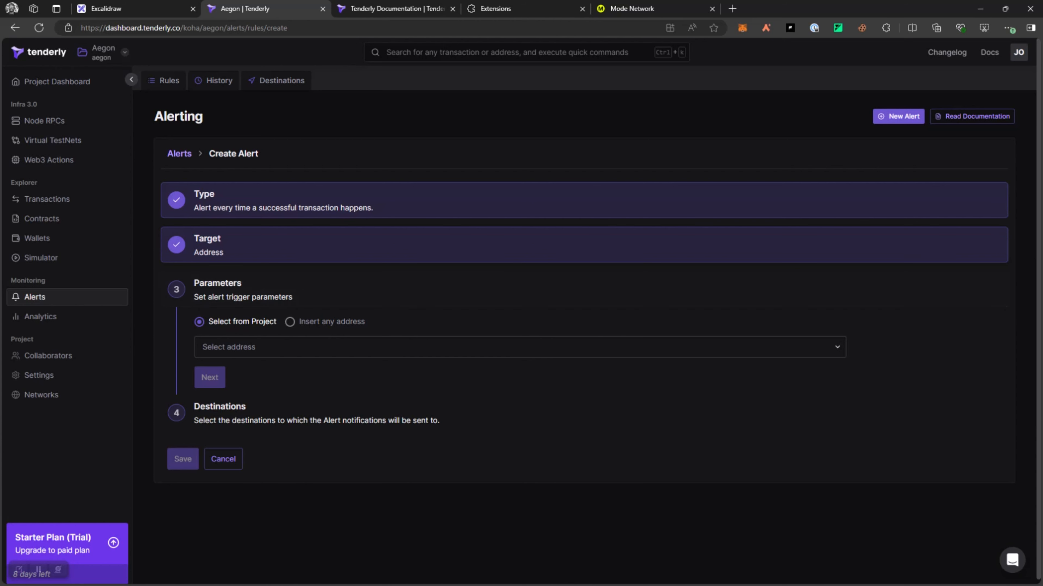
Step: Compare the alert's two address source options and examine the contracts and wallets selectable from the project
click(317, 322)
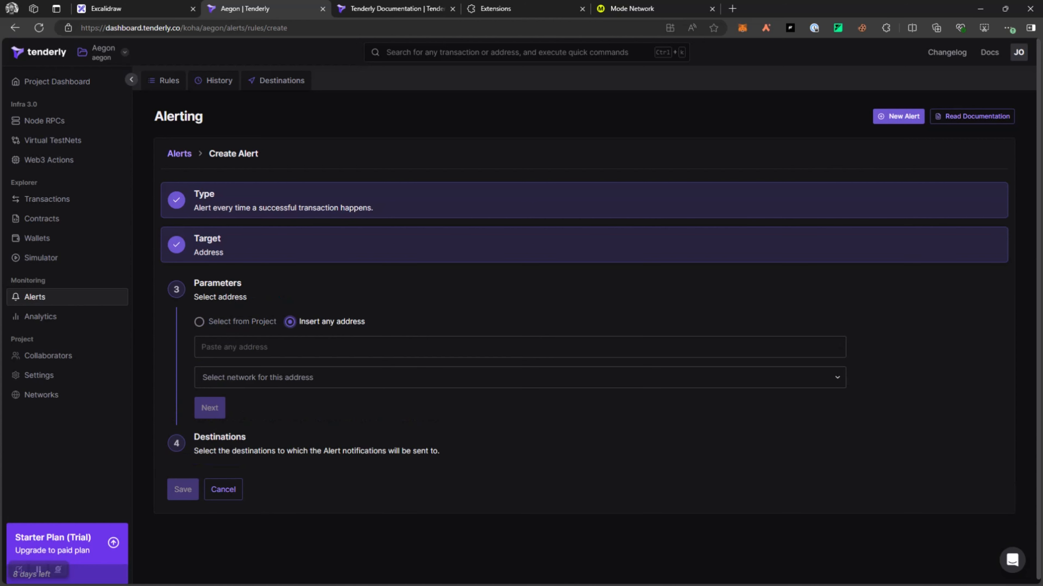
click(242, 321)
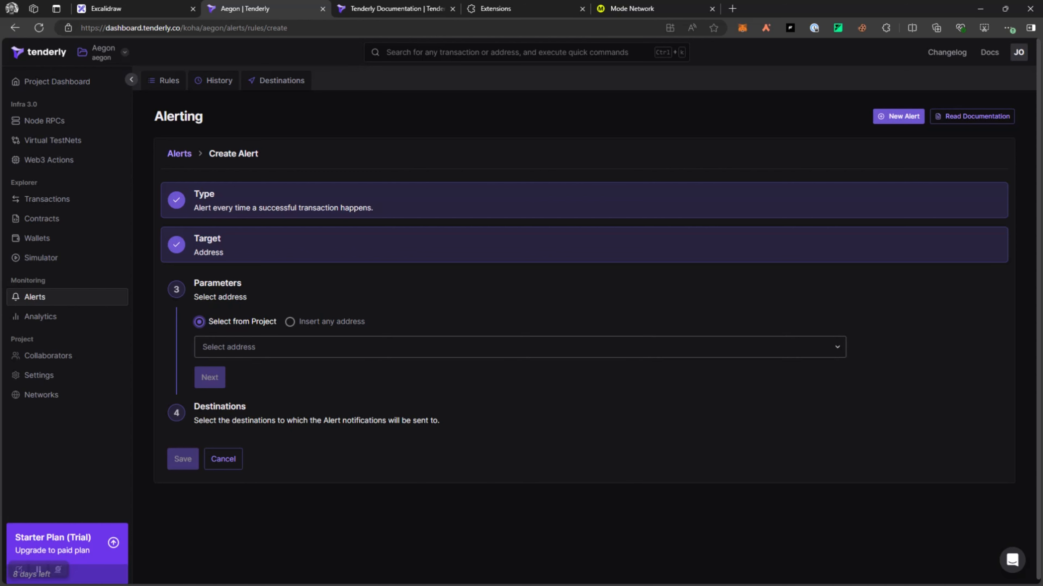
click(520, 346)
scroll(518, 412, down, 3)
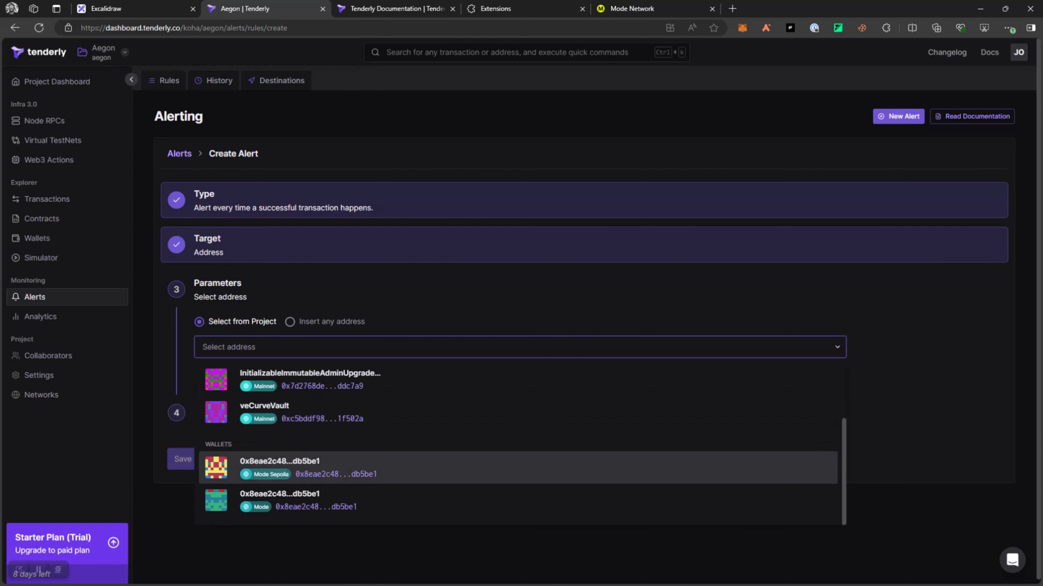
click(254, 289)
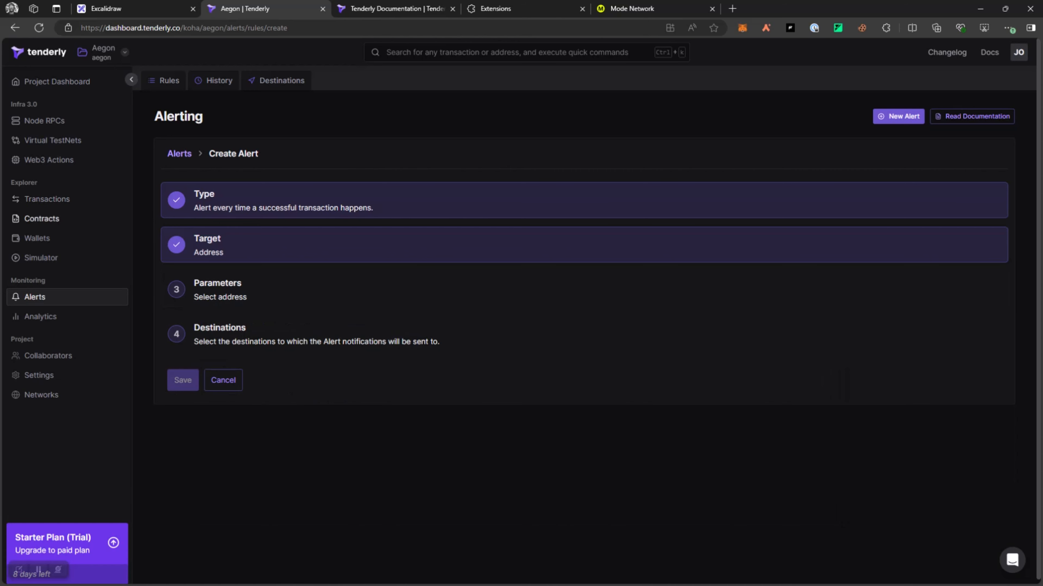
Step: Open the form for adding a wallet to the Aegon project
click(37, 238)
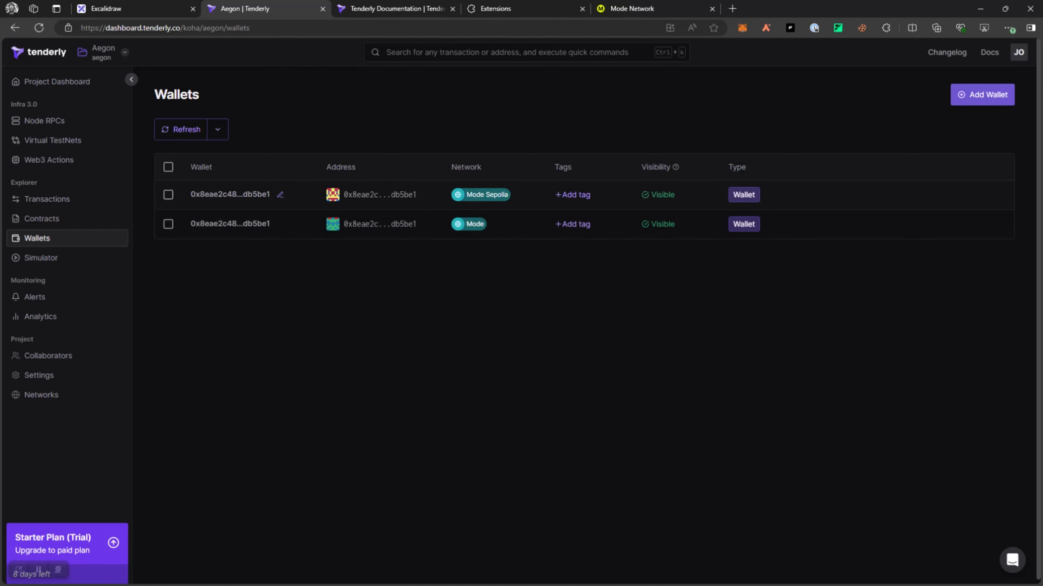
click(983, 95)
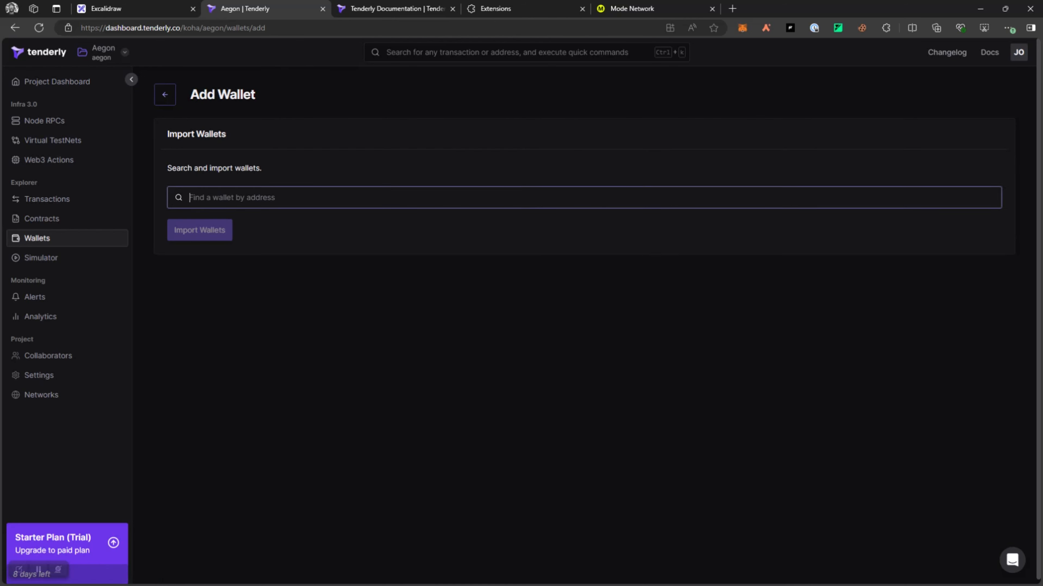
right_click(219, 200)
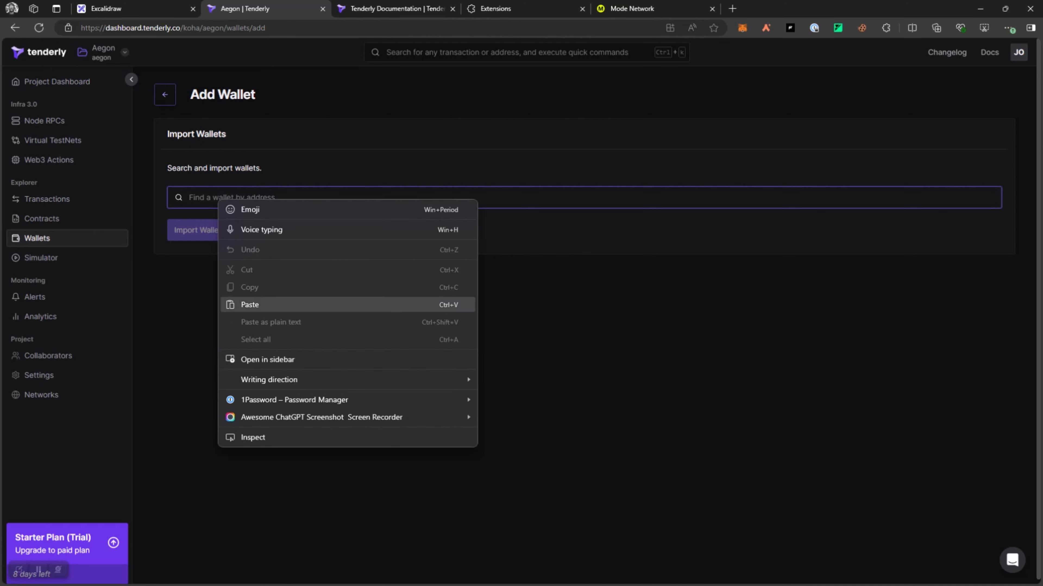
click(249, 305)
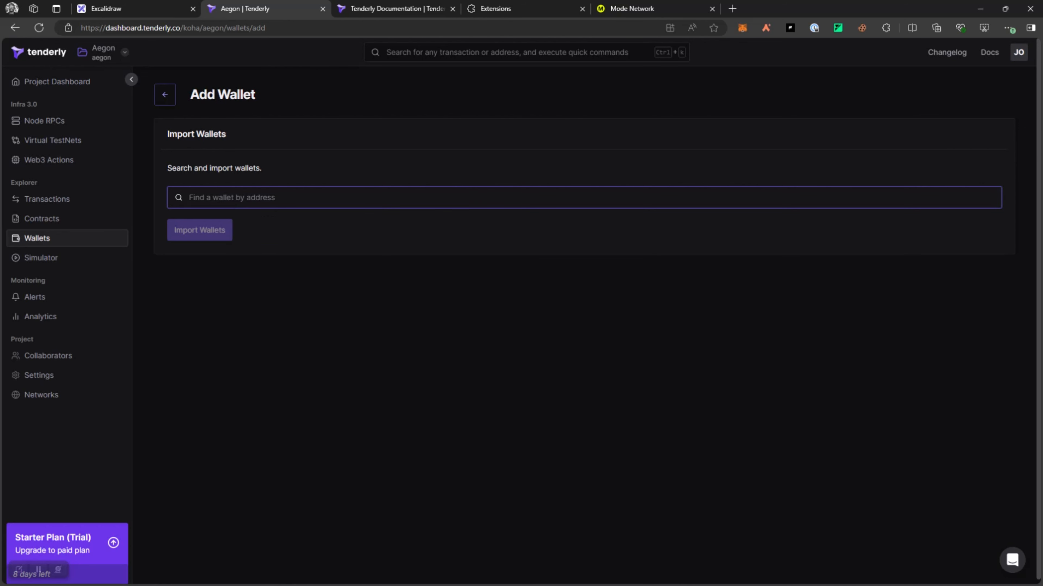
right_click(271, 199)
click(283, 172)
click(270, 197)
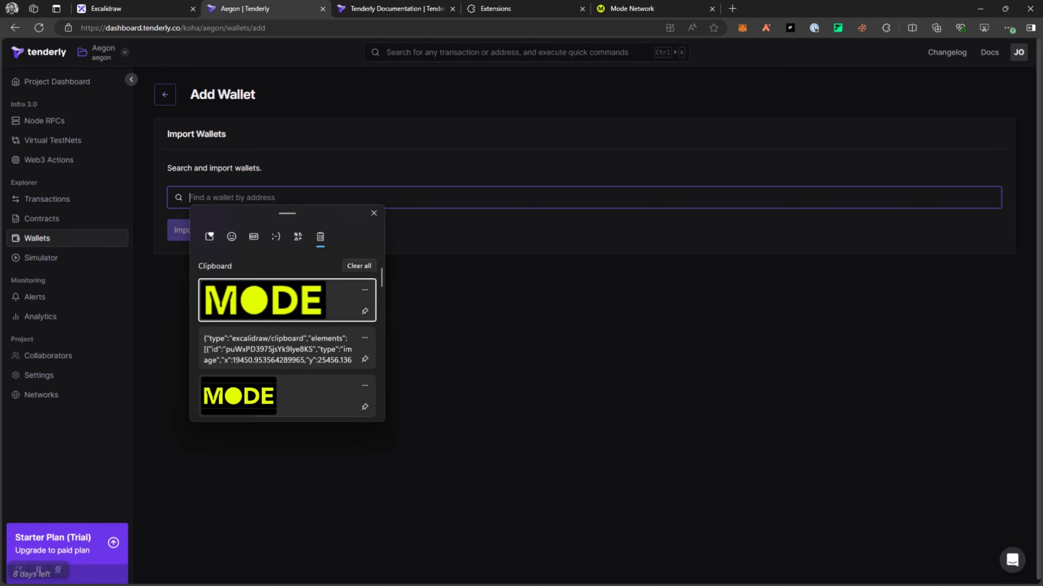
scroll(287, 339, down, 6)
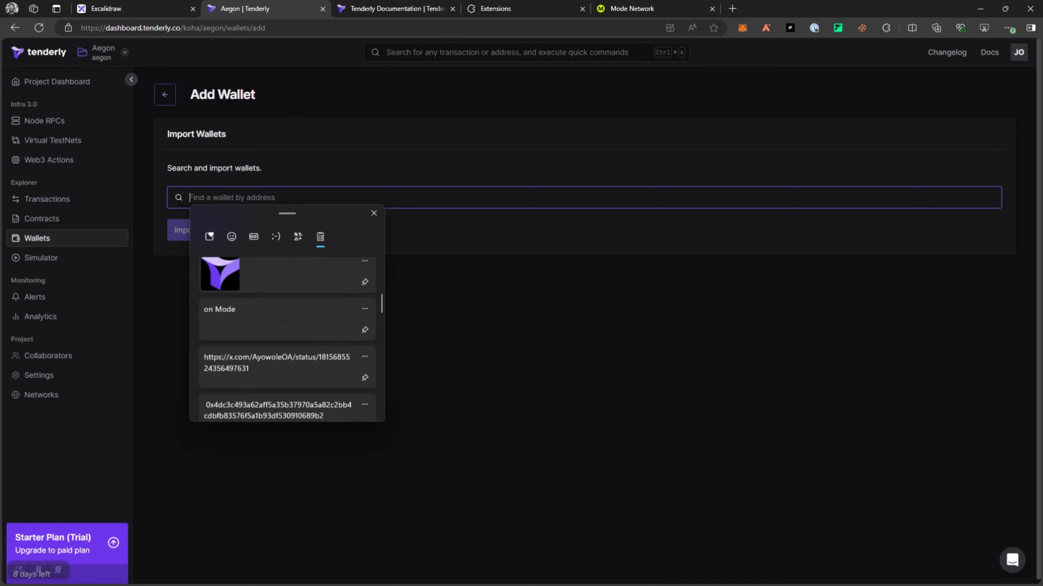
click(283, 349)
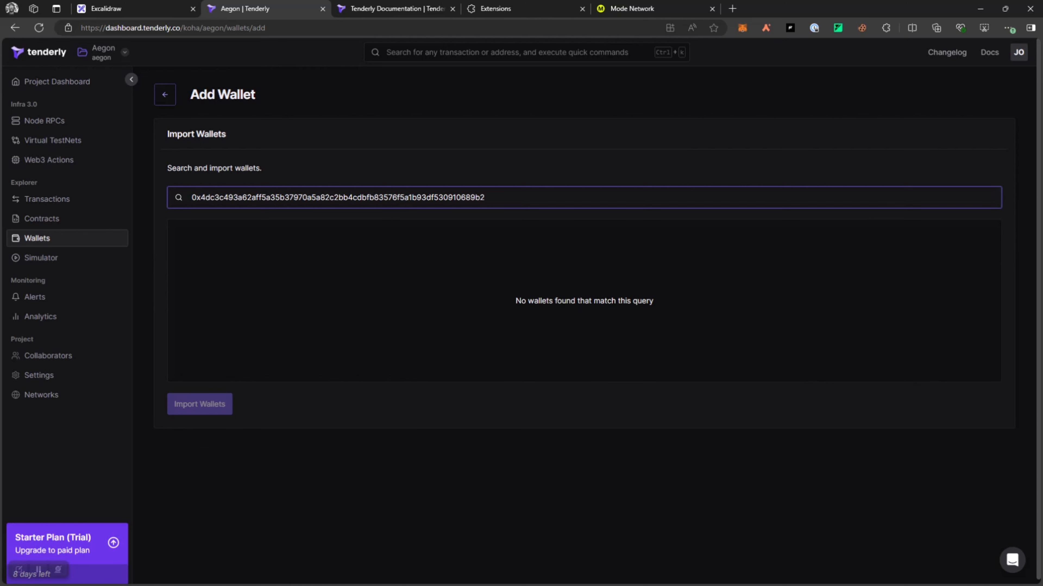
key(ctrl+a)
key(BackSpace)
Step: Search the wallet import for the wallet address starting with 0x8Eae, reusing it from the clipboard history
key(super+v)
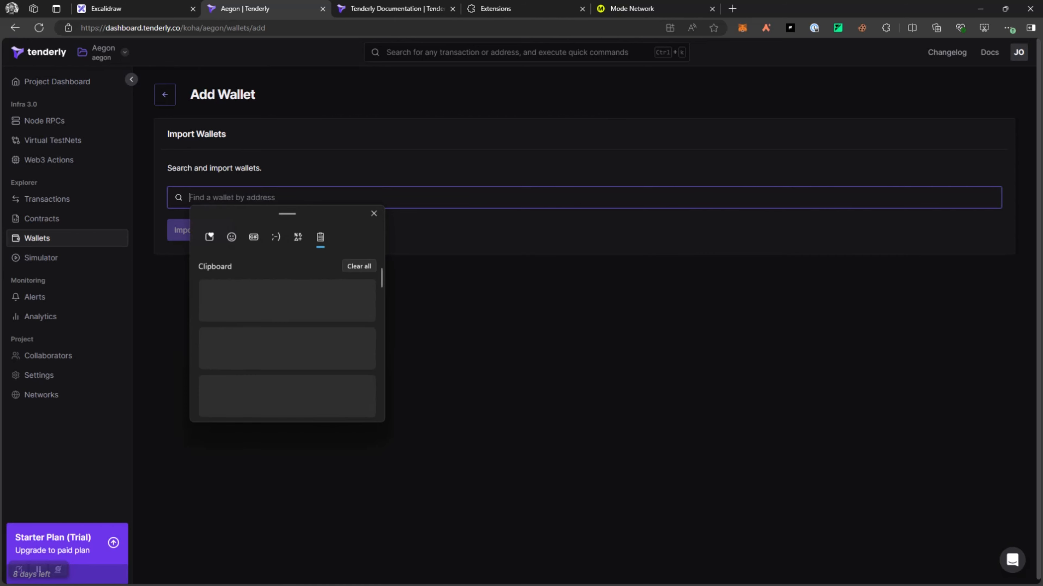
scroll(287, 340, down, 5)
scroll(287, 315, up, 2)
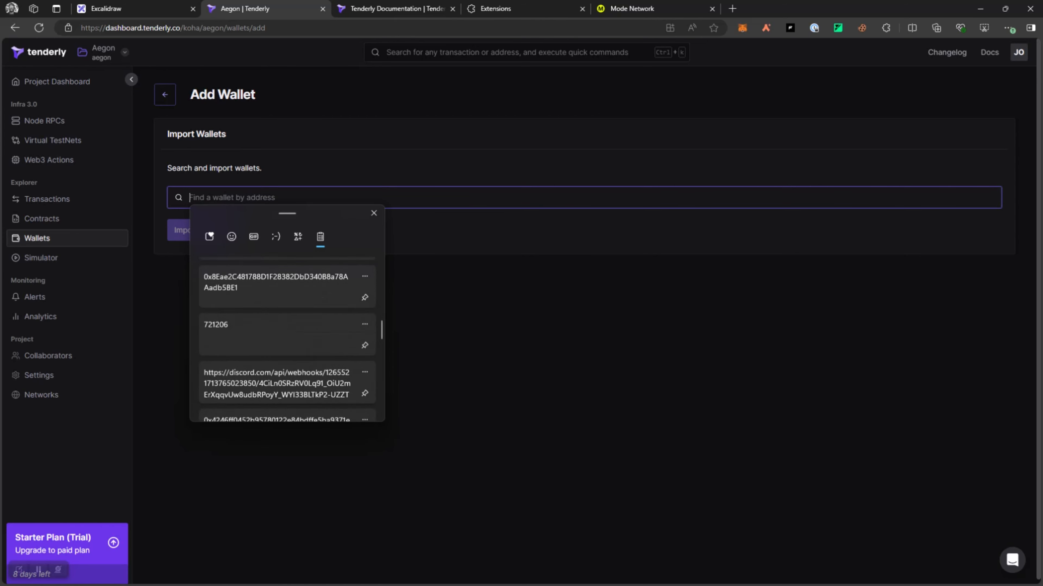
click(288, 315)
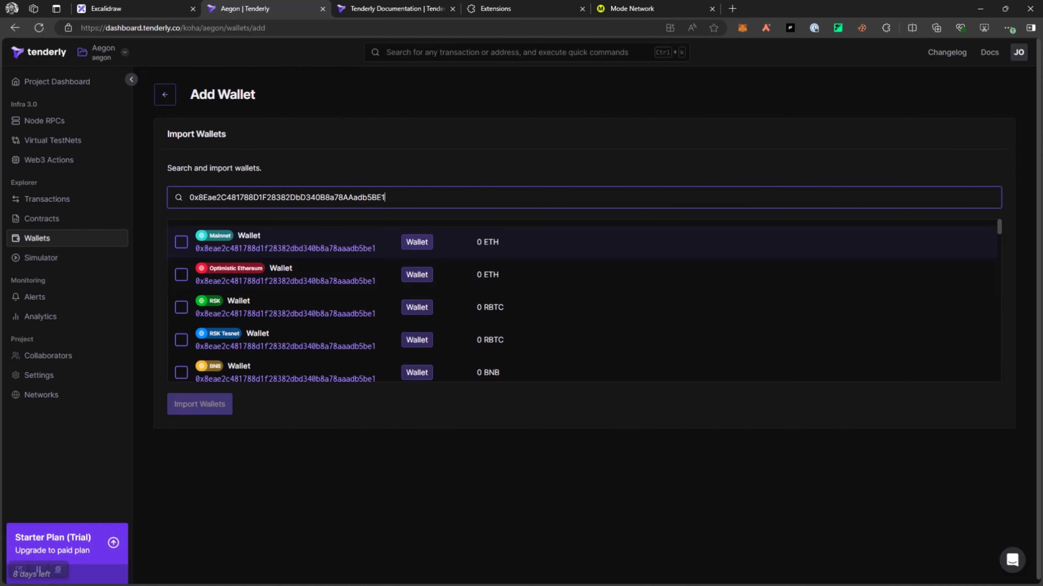
Step: Examine the networks offered for importing the wallet, including whether Mode and Mode Sepolia are already added
scroll(583, 262, down, 8)
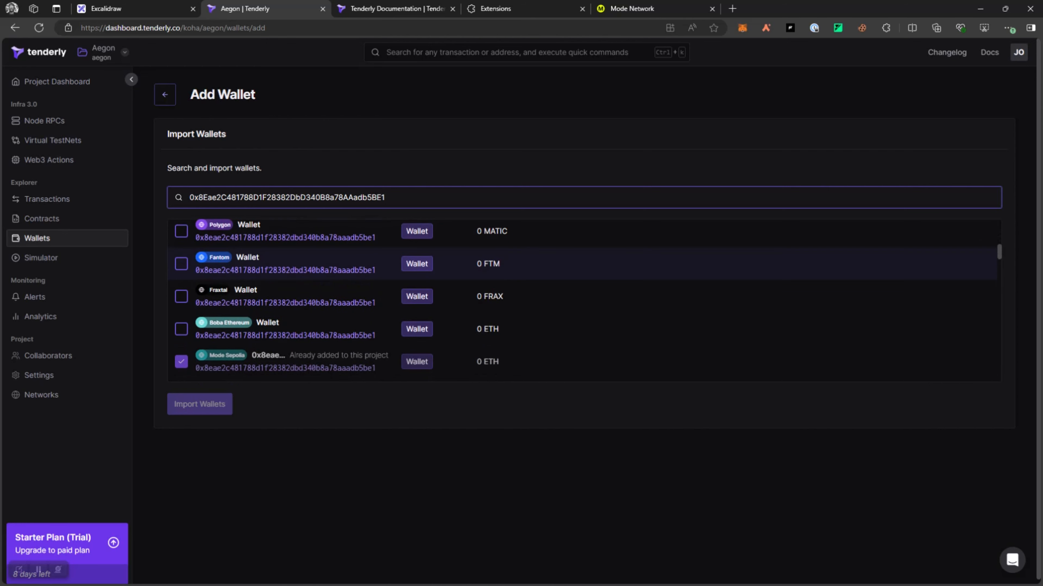
scroll(583, 262, down, 10)
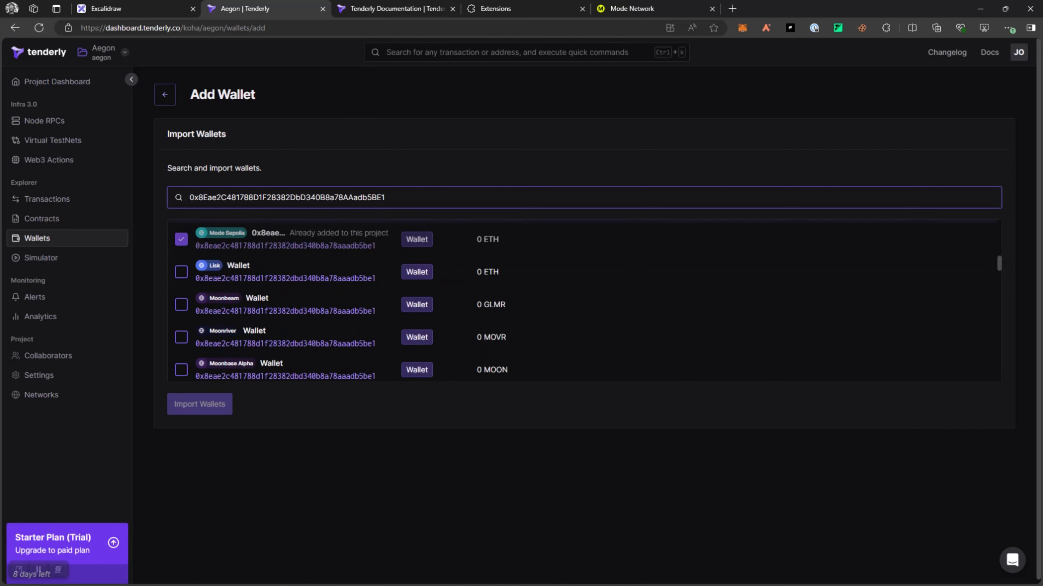
scroll(583, 263, down, 10)
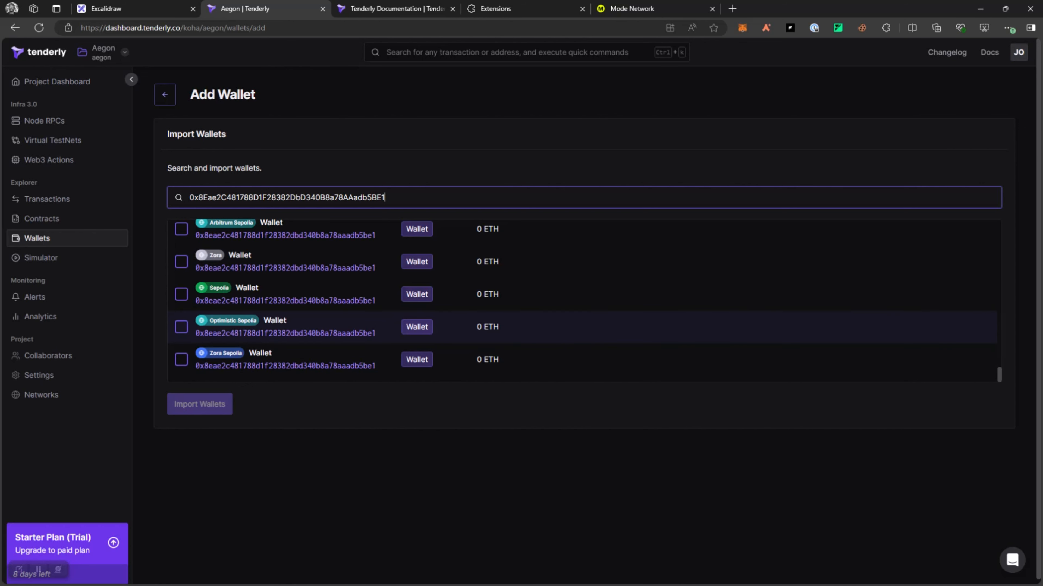
scroll(574, 332, up, 10)
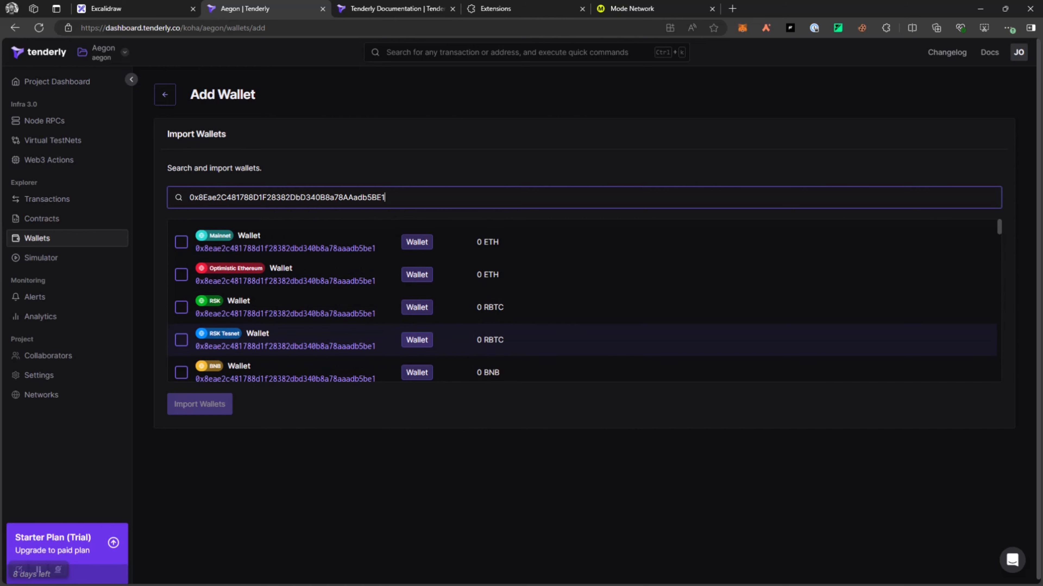
scroll(575, 283, down, 3)
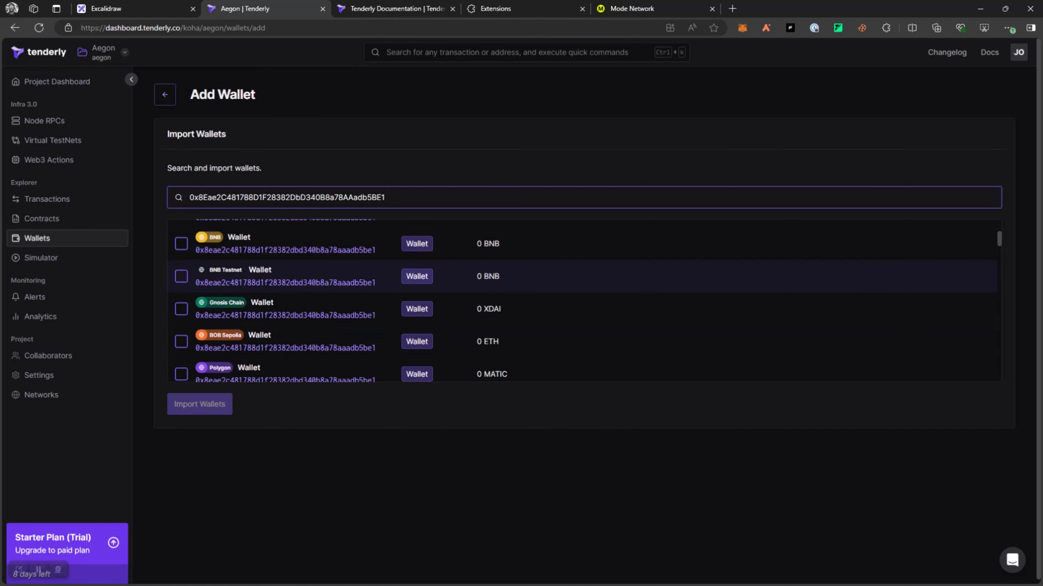
scroll(574, 283, down, 8)
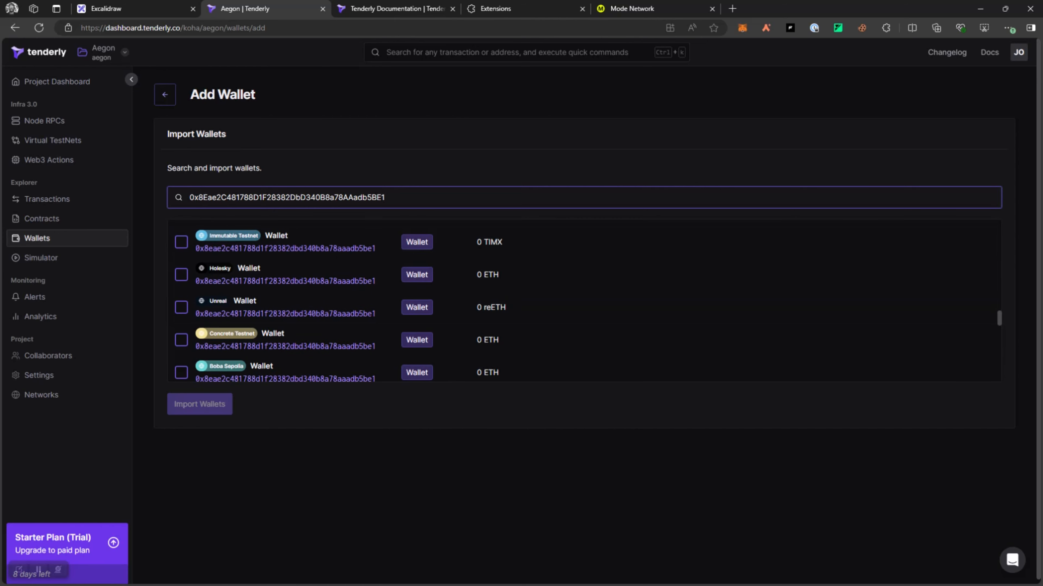
scroll(575, 283, up, 3)
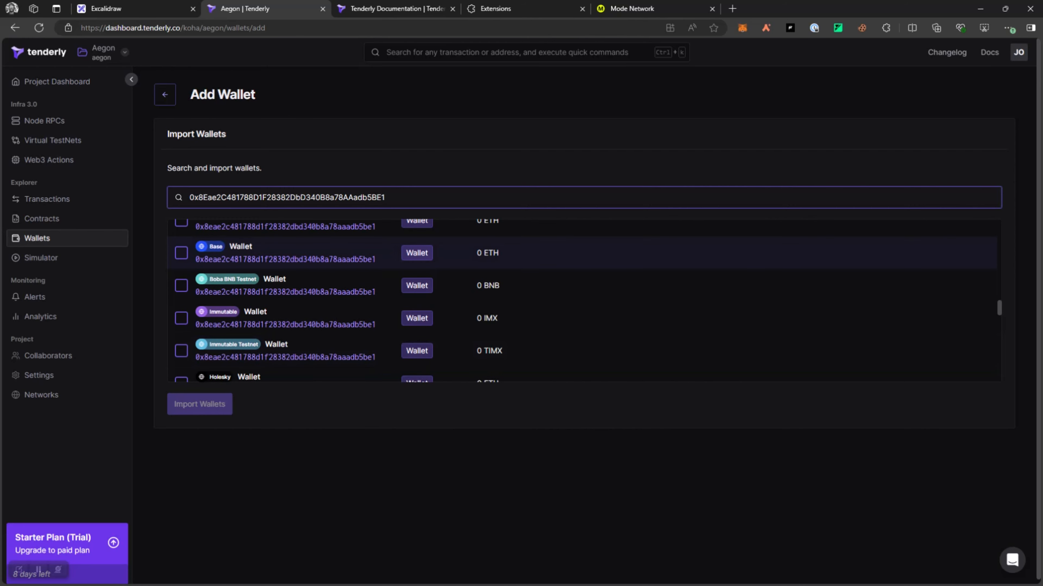
scroll(574, 284, up, 2)
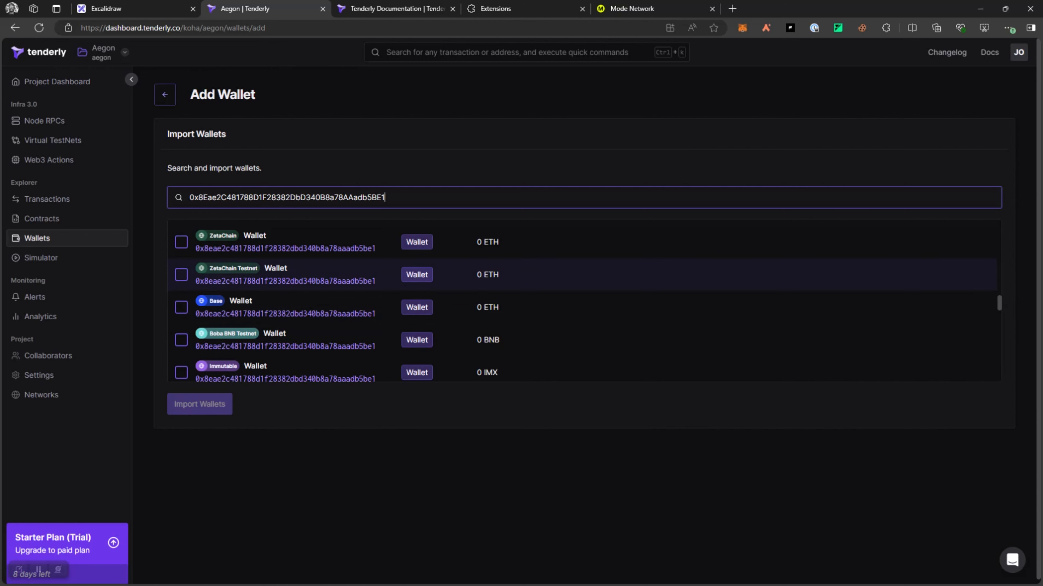
scroll(575, 300, down, 5)
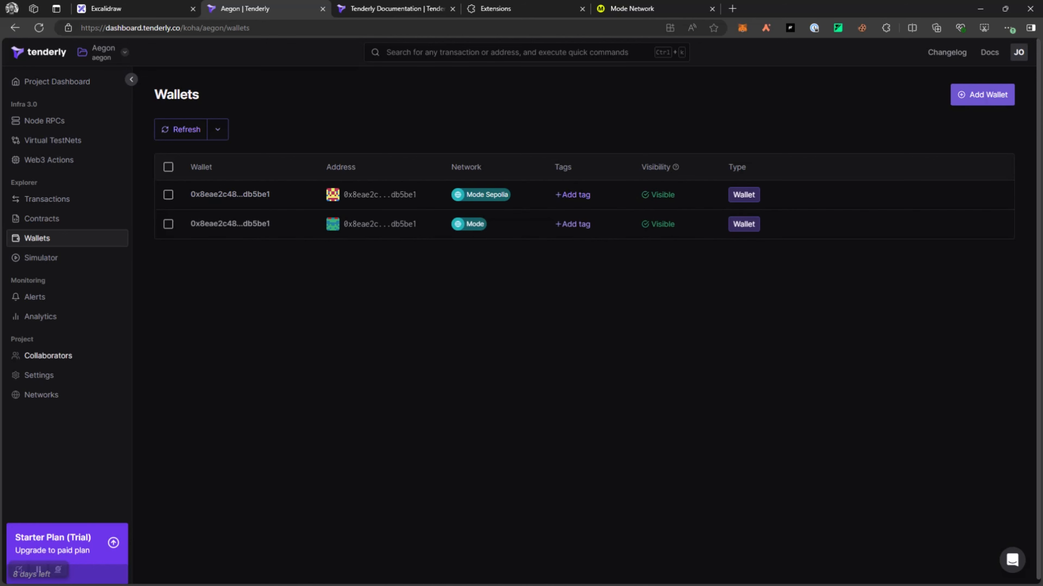
Step: Return to creating the successful transaction alert for an address and open its parameters
click(35, 297)
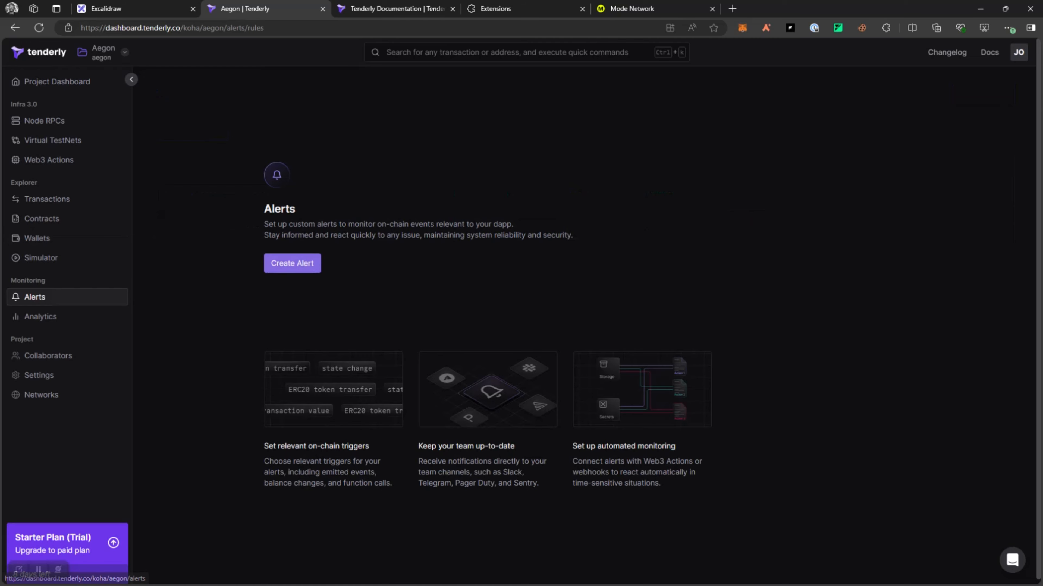
click(292, 264)
click(292, 264)
click(267, 296)
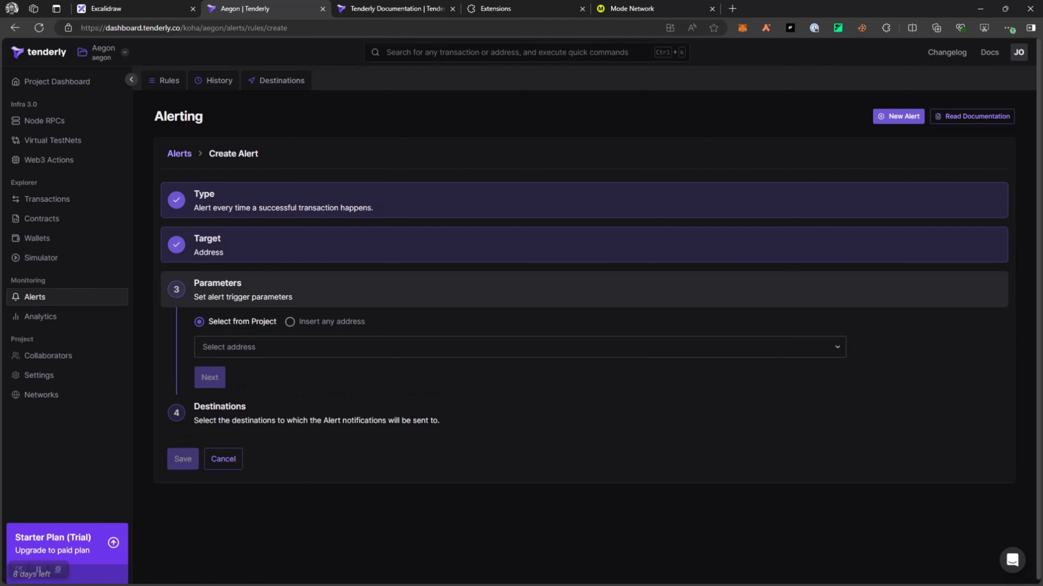
Step: Choose the project's Mode Sepolia wallet as the address the alert monitors
scroll(287, 337, down, 1)
click(287, 343)
scroll(287, 452, down, 2)
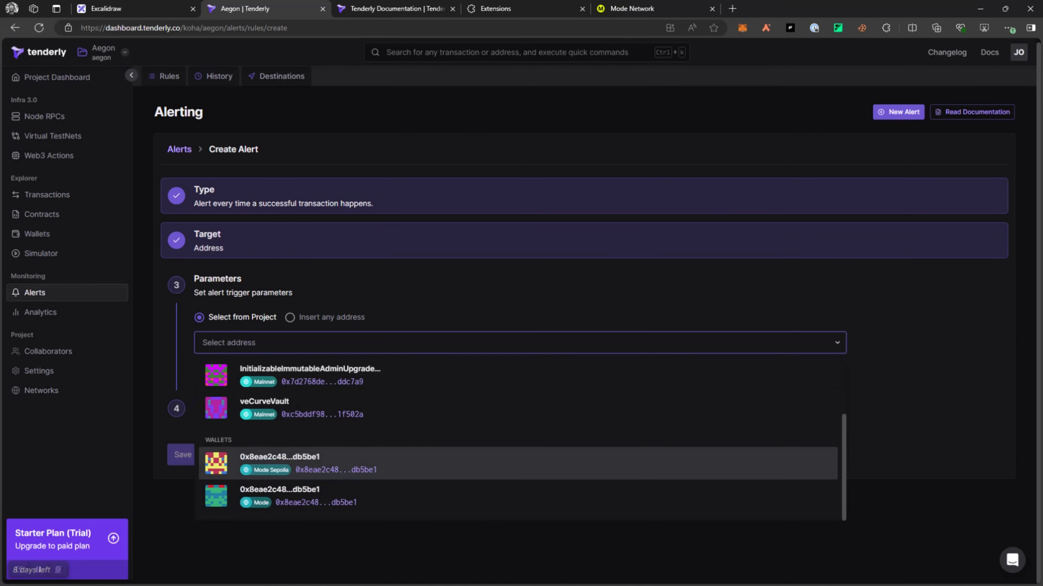
key(Down)
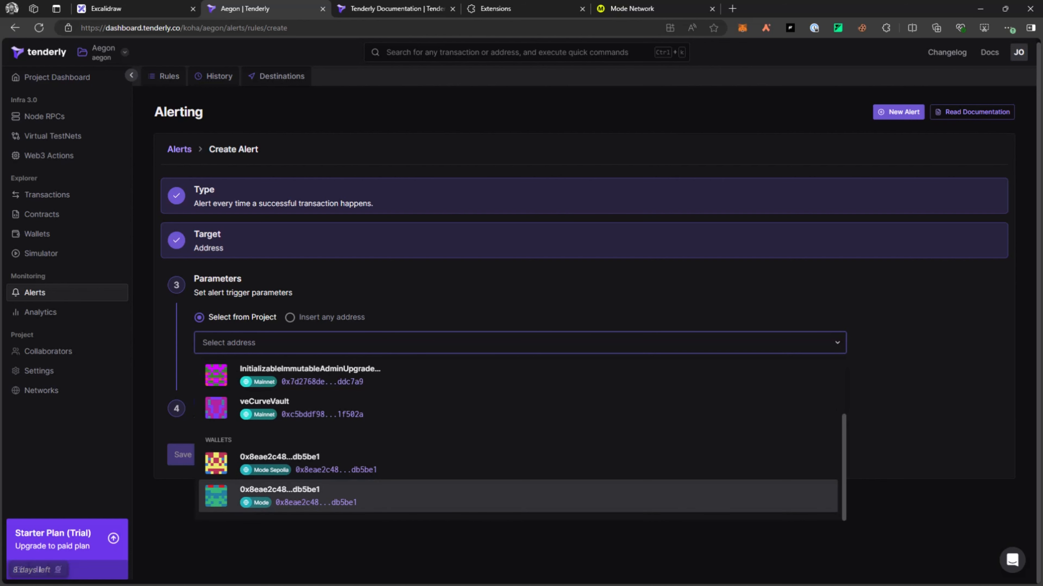
key(Up)
key(Down)
key(Up)
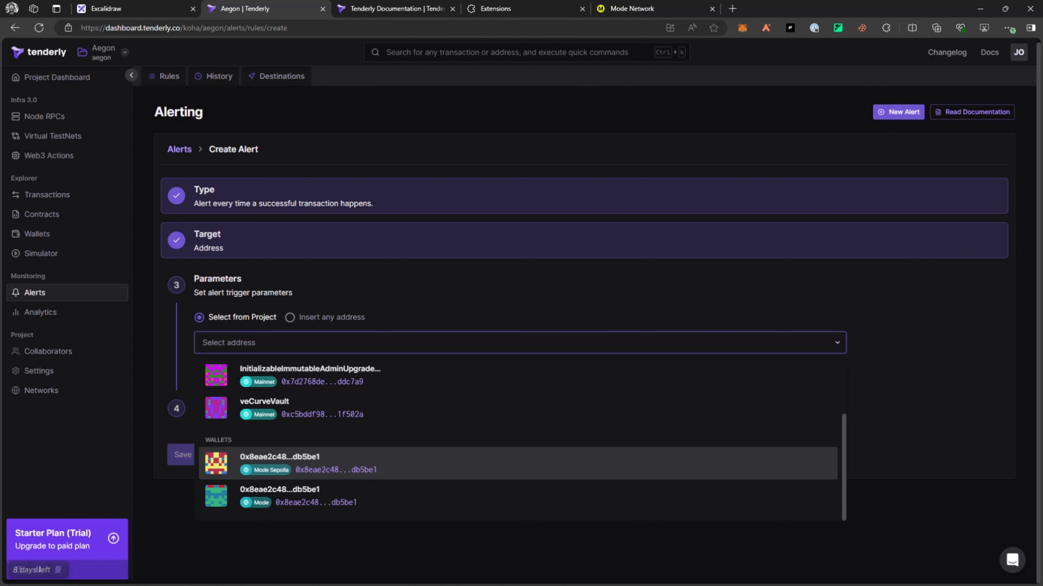
key(Return)
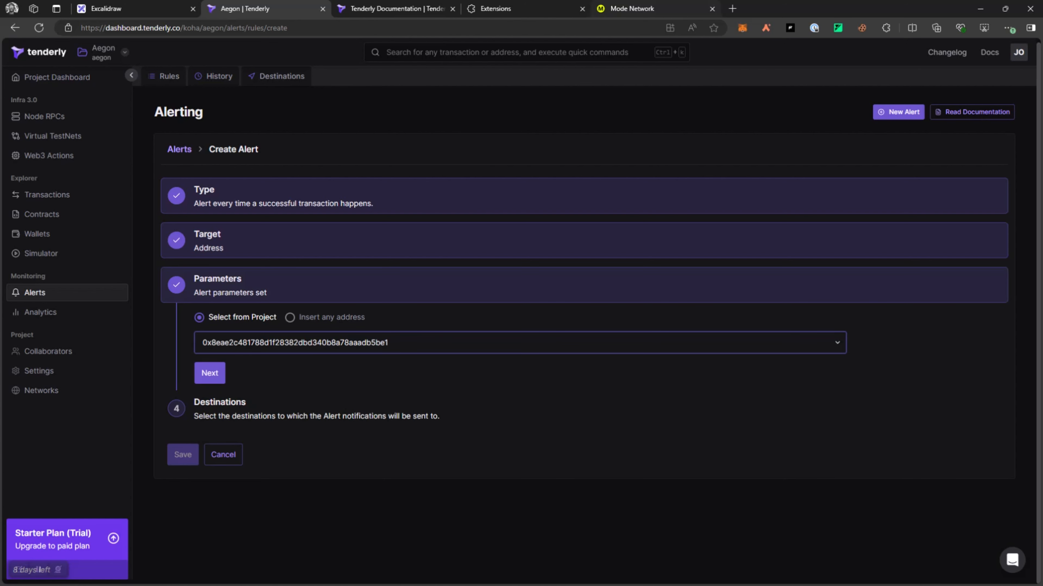
Step: Look over the Mode Network home page in the browser and return to the Tenderly alert
click(653, 8)
scroll(547, 205, down, 10)
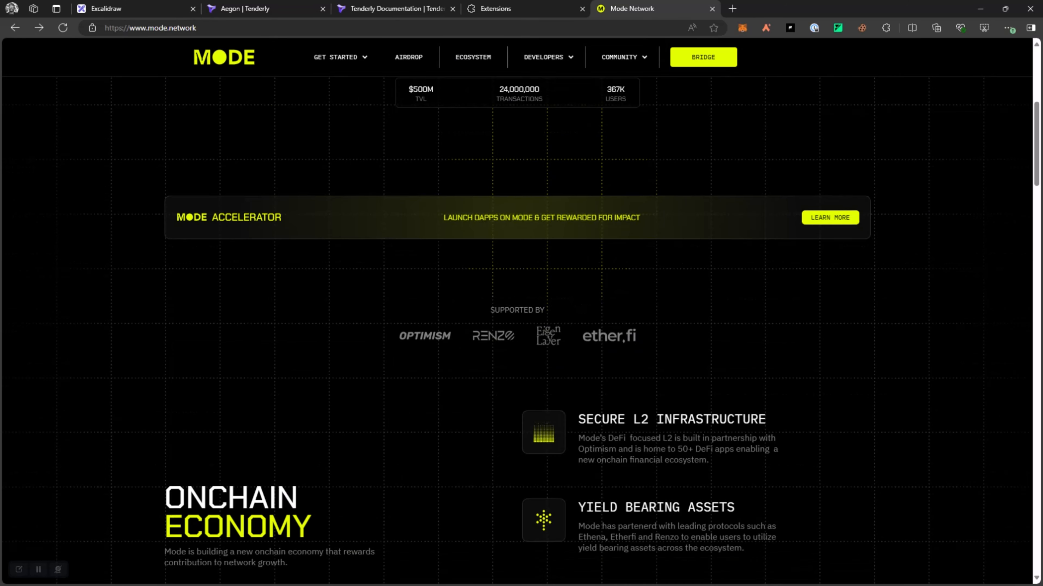
scroll(521, 328, down, 15)
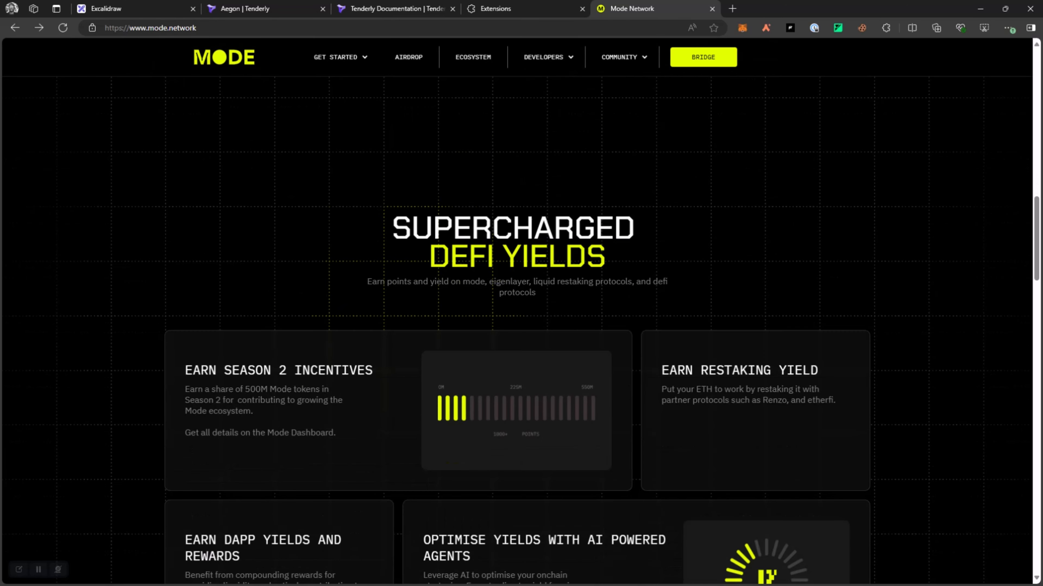
scroll(521, 329, down, 2)
scroll(521, 329, up, 6)
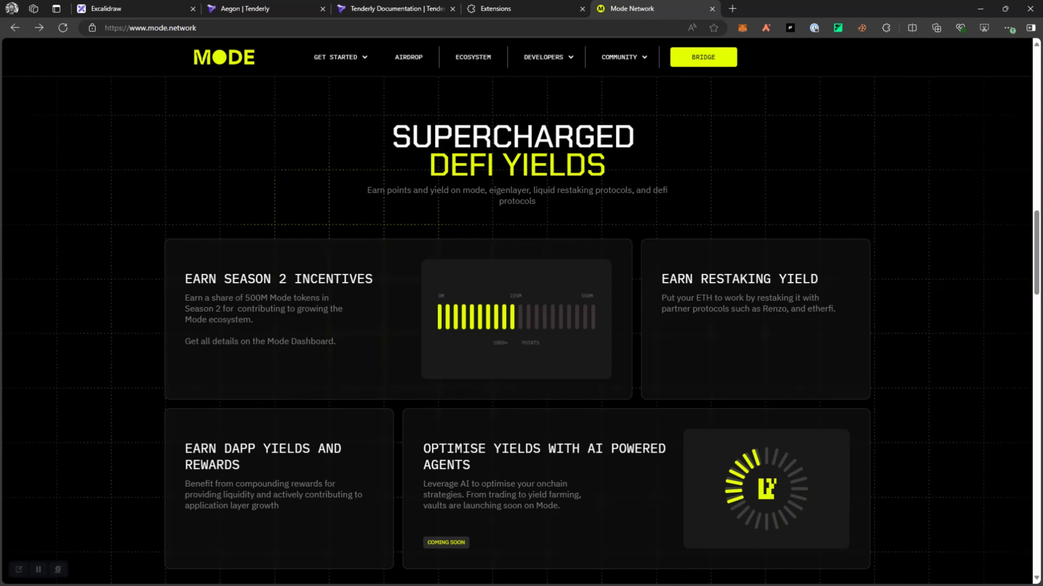
scroll(521, 328, up, 12)
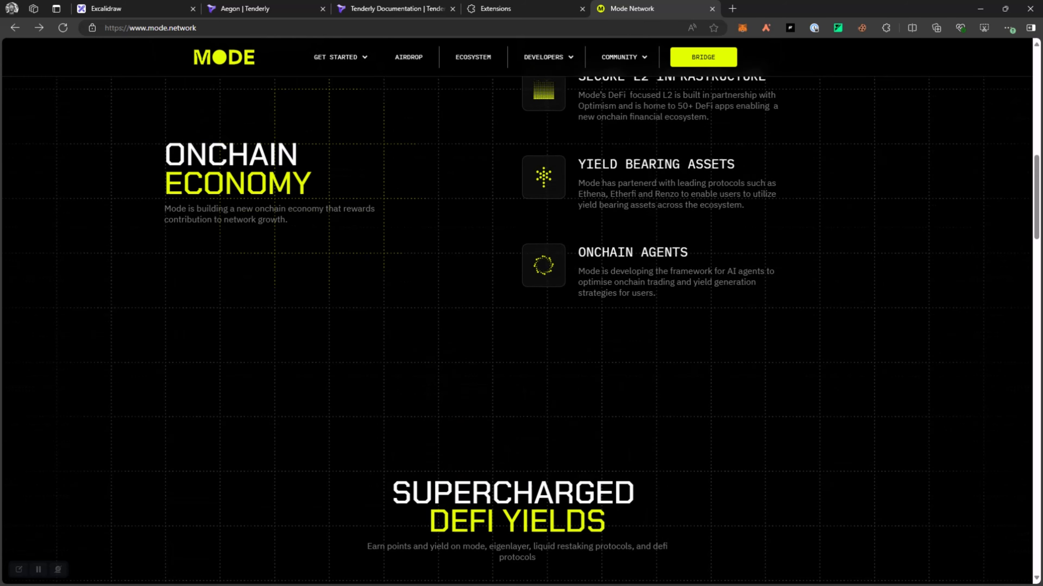
scroll(521, 329, up, 2)
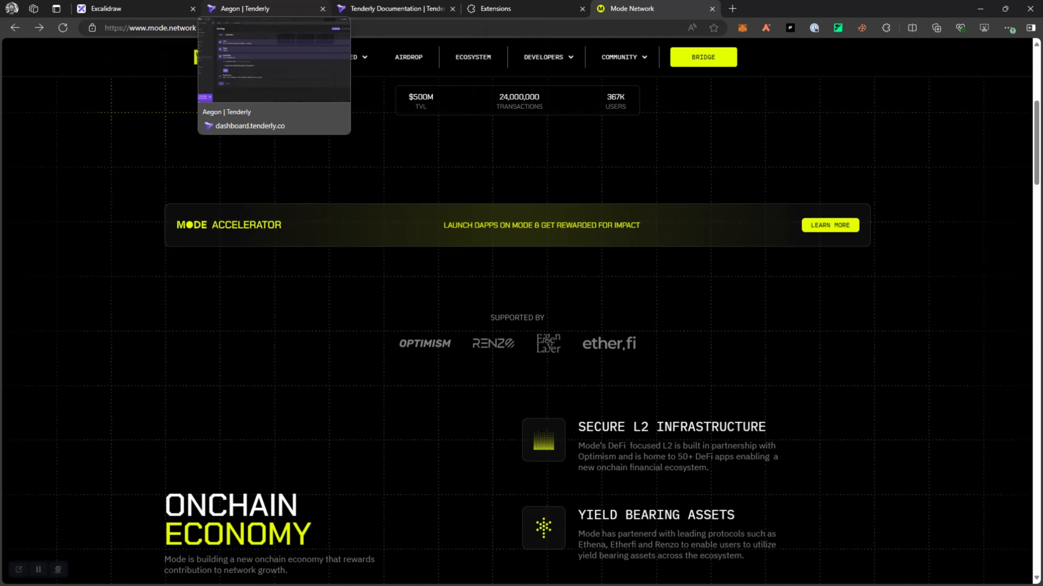
click(250, 8)
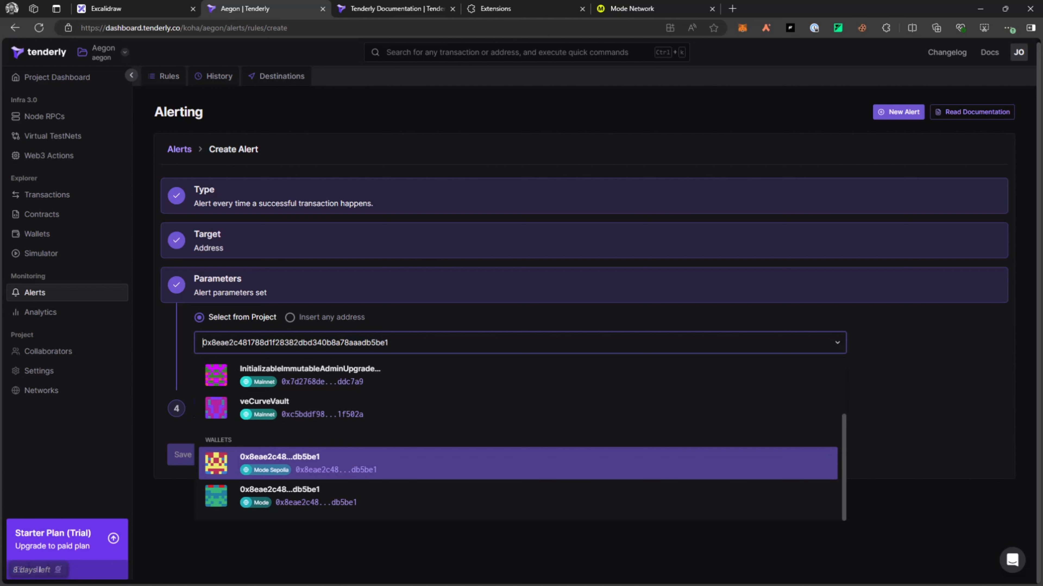
Step: Examine the option of inserting any address for the alert and the networks offered for that address
click(309, 463)
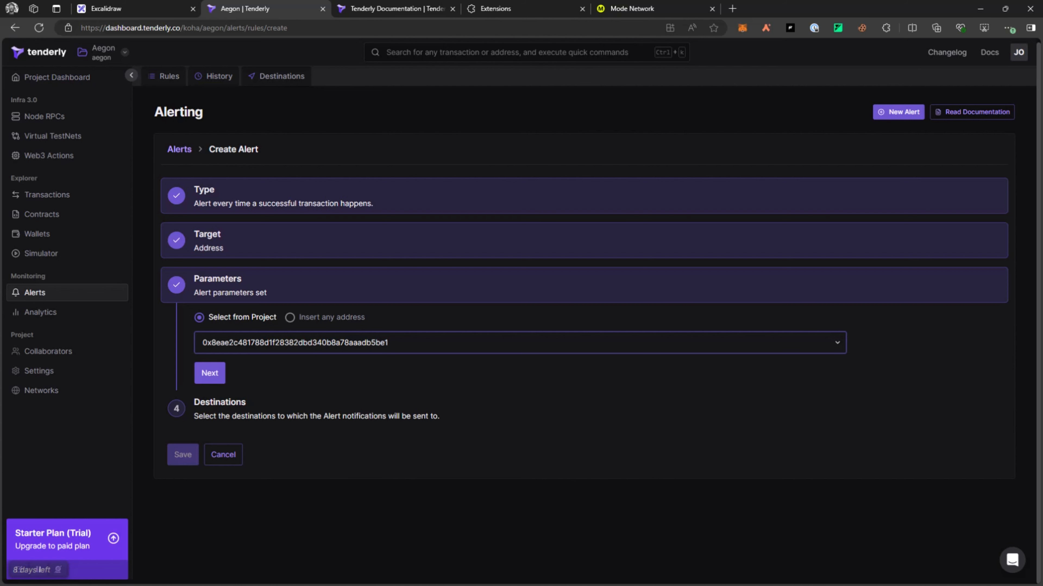
click(291, 317)
drag(396, 343, 199, 343)
click(263, 373)
scroll(287, 492, down, 5)
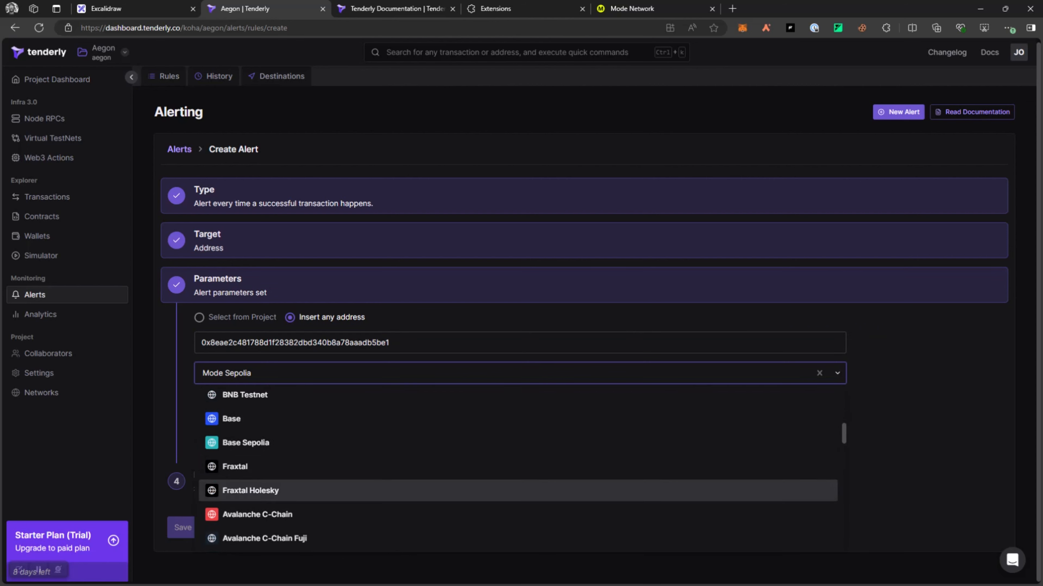
click(426, 318)
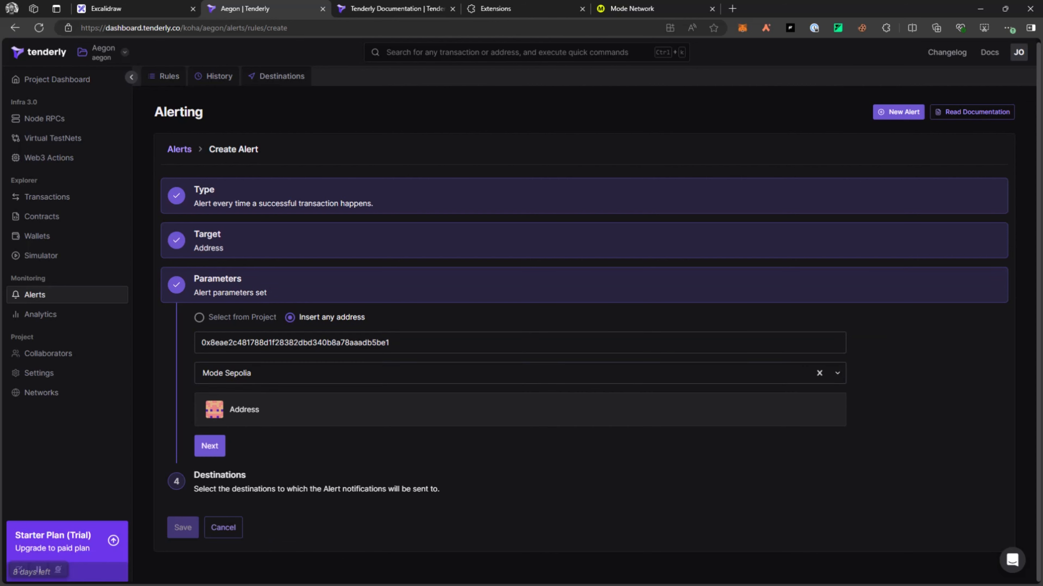
click(427, 373)
scroll(427, 437, down, 10)
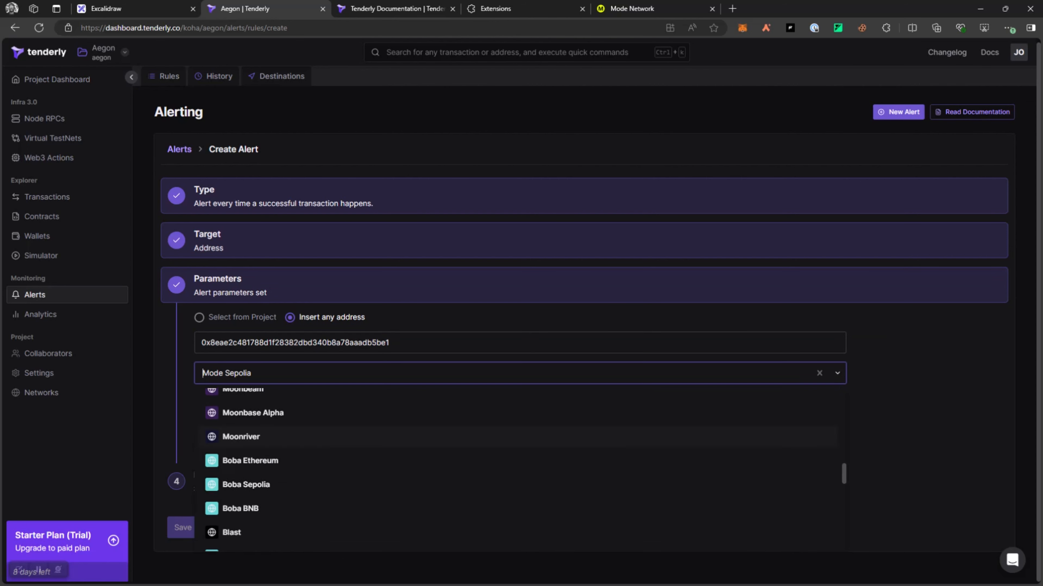
scroll(427, 455, down, 6)
click(426, 318)
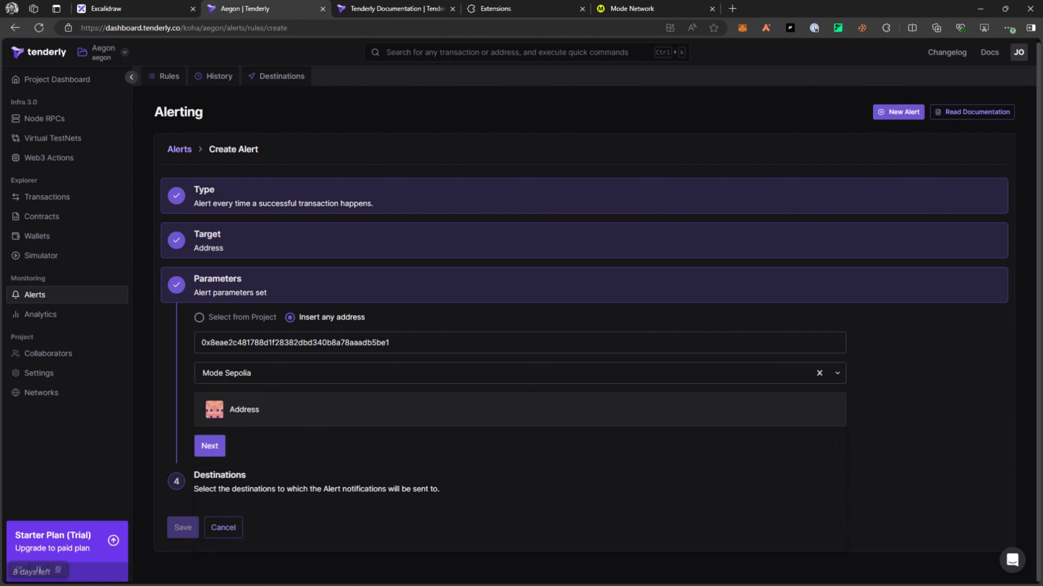
Step: Look over the project's contracts and wallets that can be selected as the alert's address
click(199, 318)
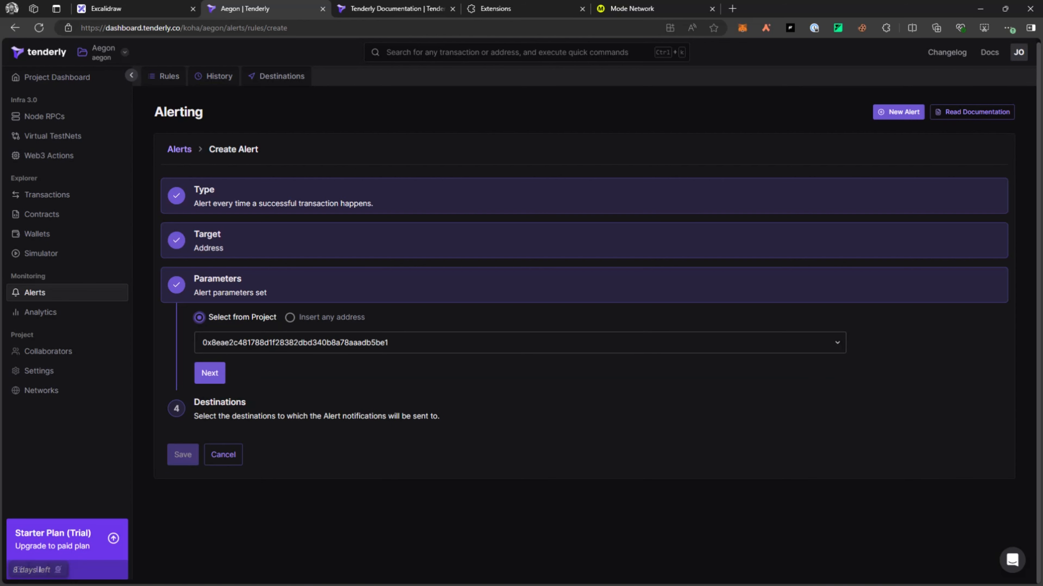
click(411, 343)
scroll(411, 460, down, 3)
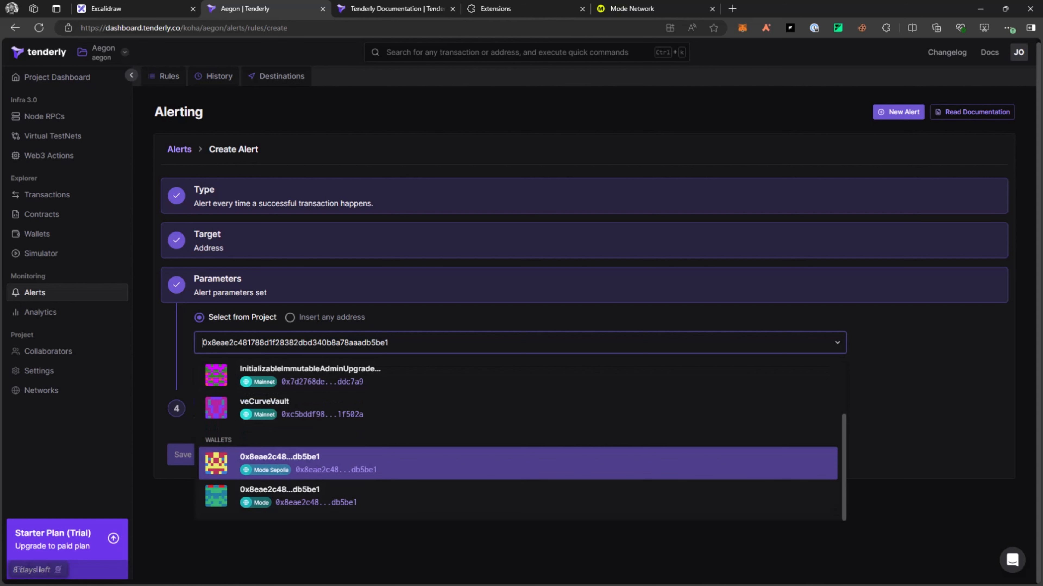
click(402, 318)
Step: Have the alert monitor the inserted wallet address on the Mode Sepolia network and continue to the destinations
click(290, 317)
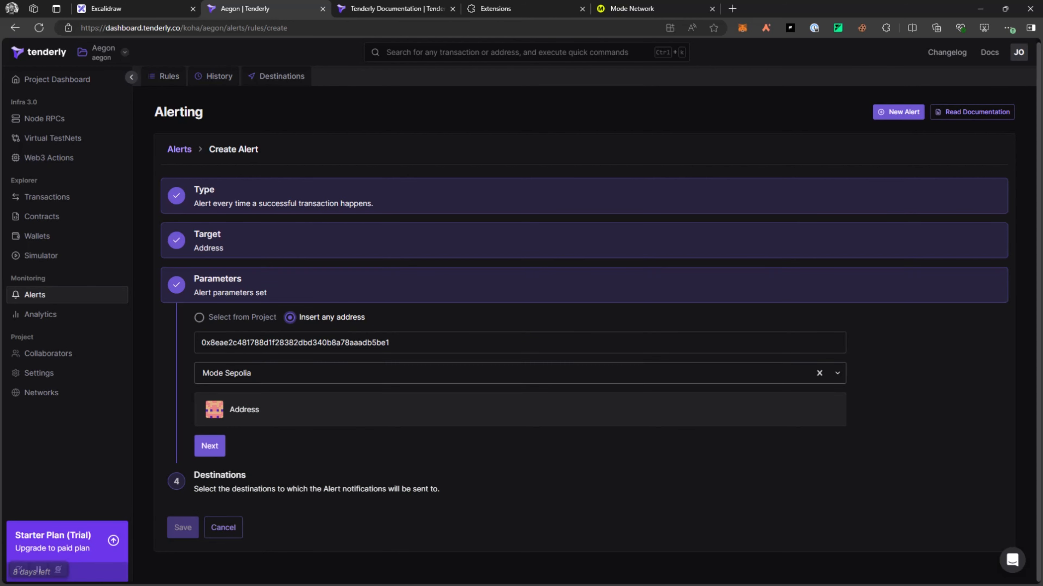
click(520, 374)
scroll(520, 461, down, 6)
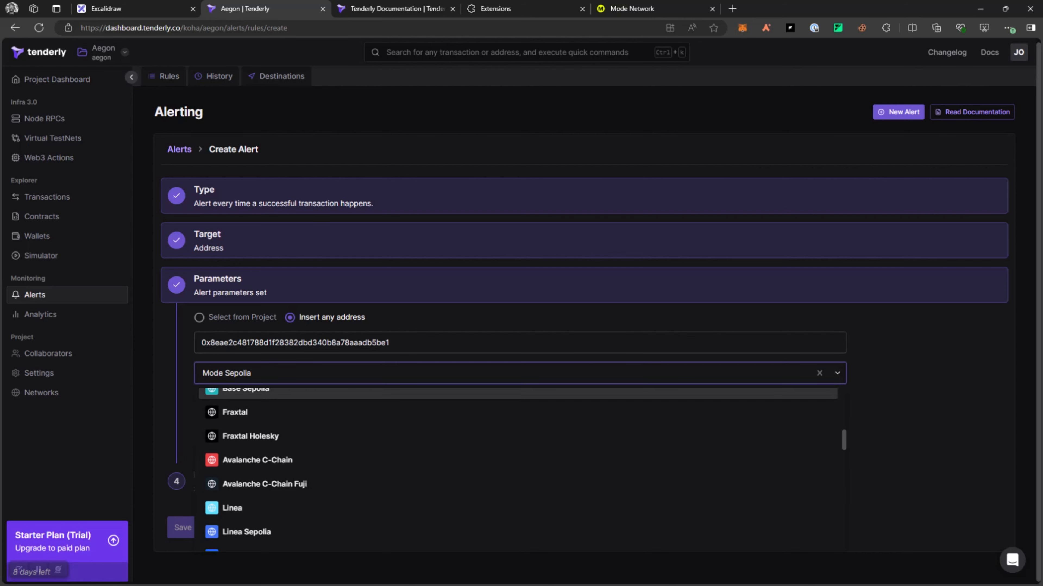
scroll(517, 472, down, 10)
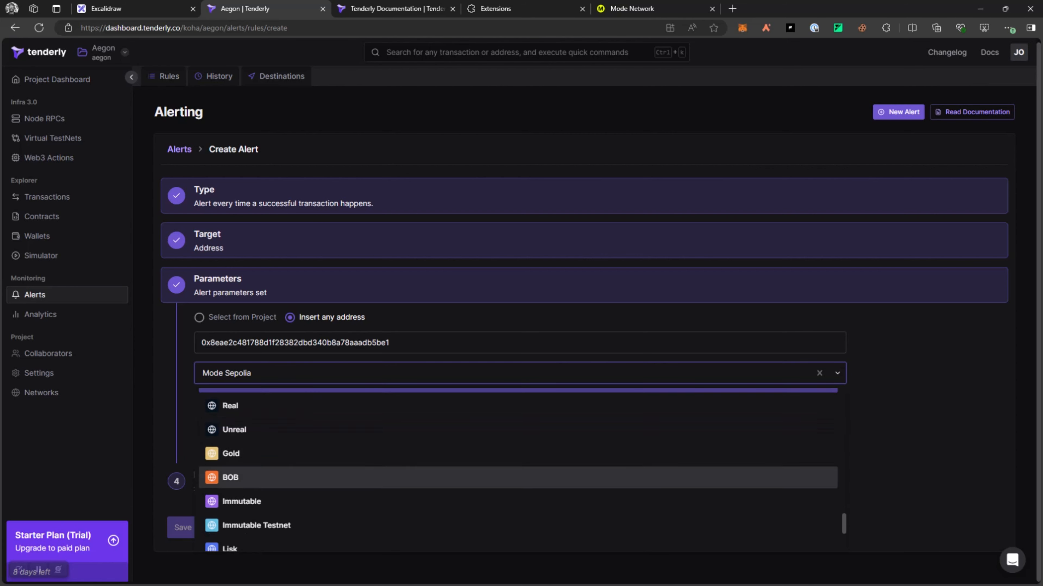
scroll(517, 406, up, 1)
click(518, 436)
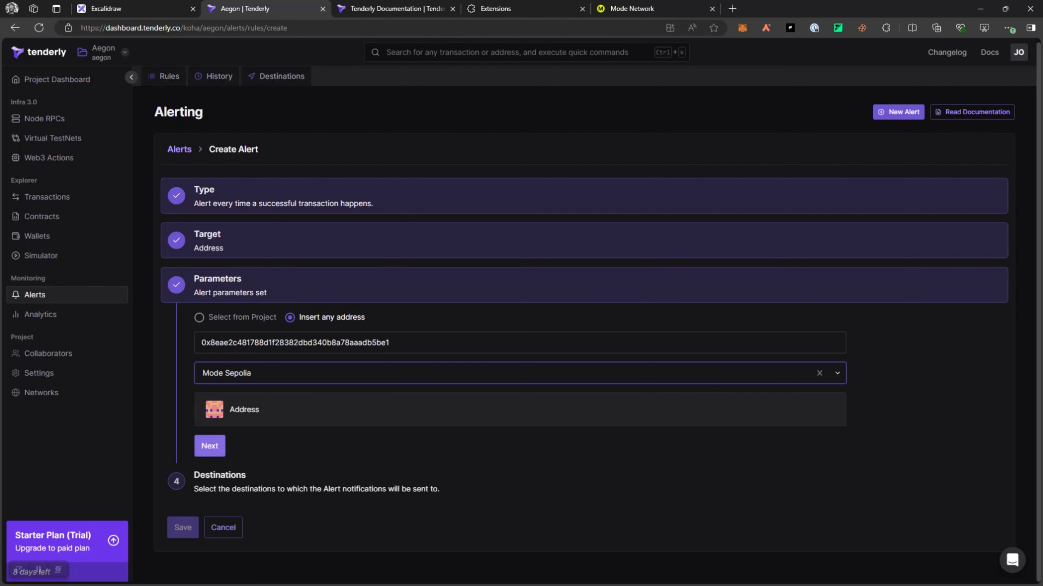
click(210, 445)
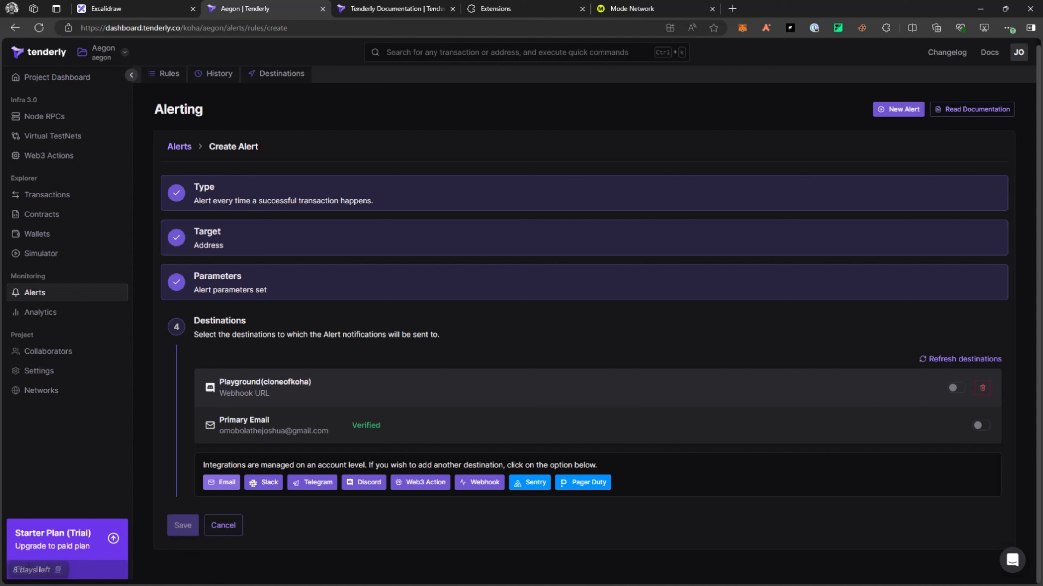
Step: Enable the primary email and the Playground webhook as alert destinations, and save the alert
click(981, 425)
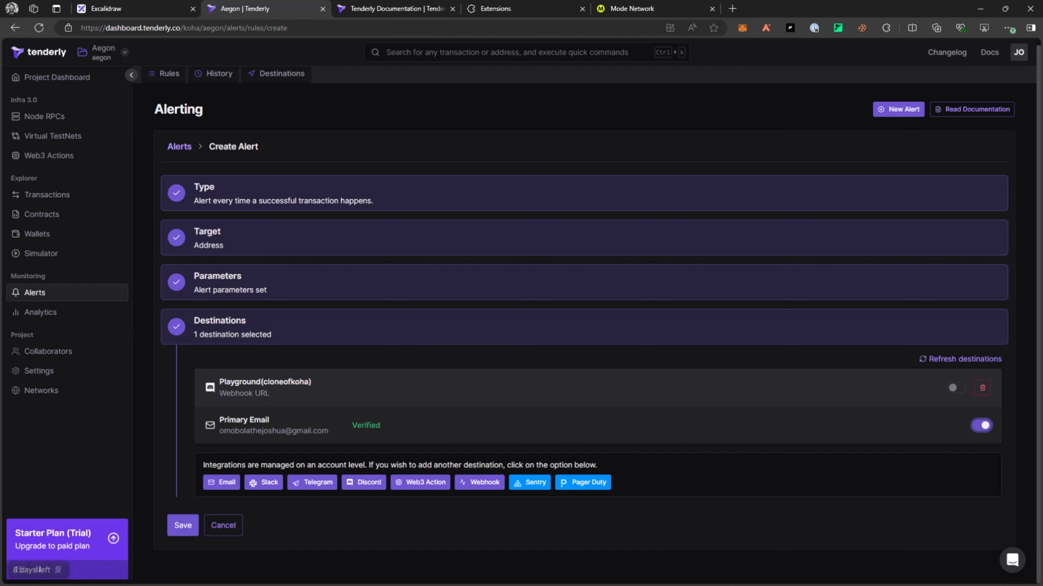
click(221, 483)
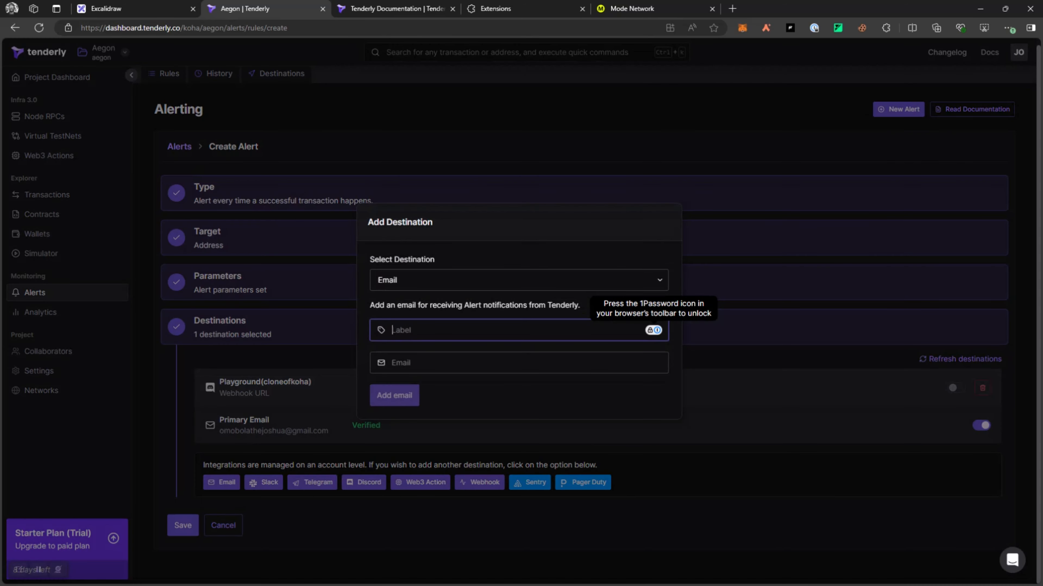
key(Escape)
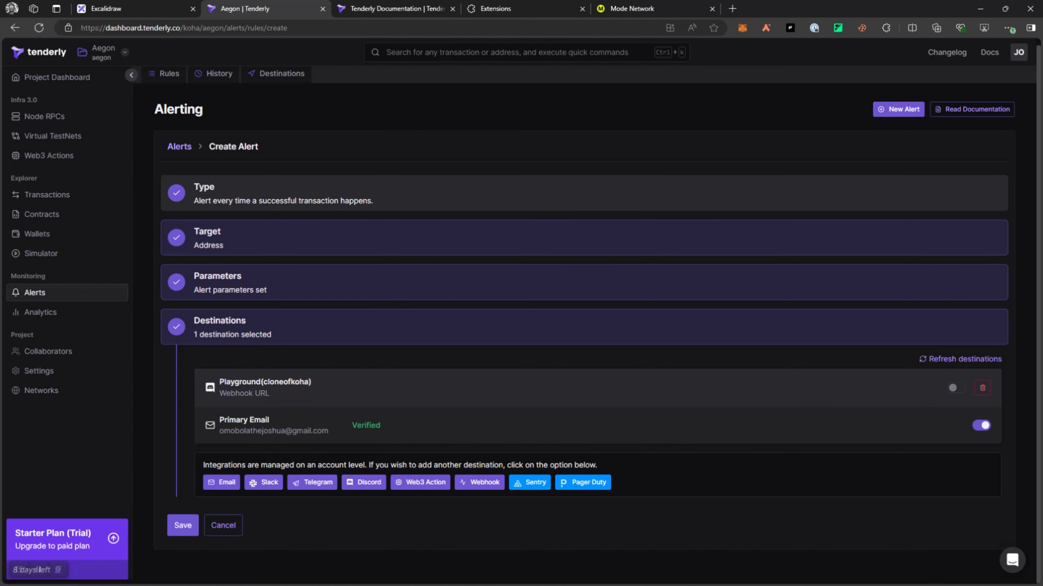
click(956, 387)
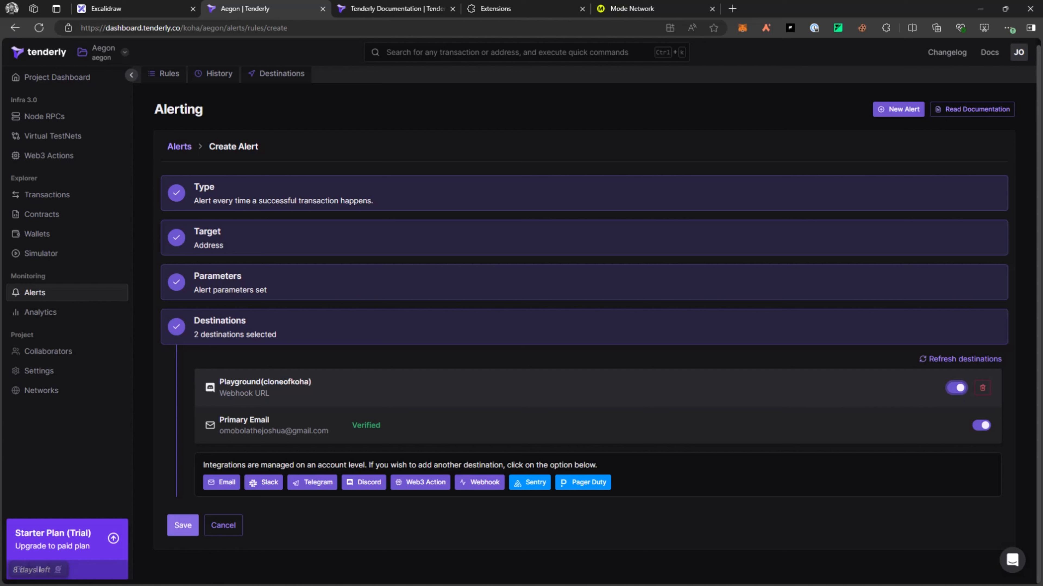
click(183, 525)
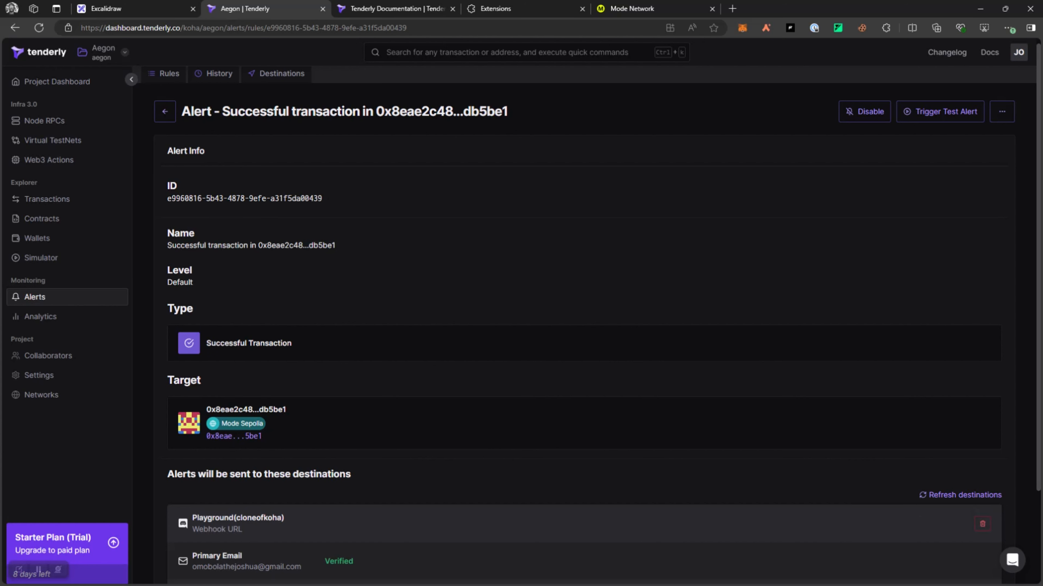
Step: Review the saved alert's details, including its name, type, target and notification destinations
drag(374, 111, 525, 113)
click(527, 115)
scroll(582, 313, down, 3)
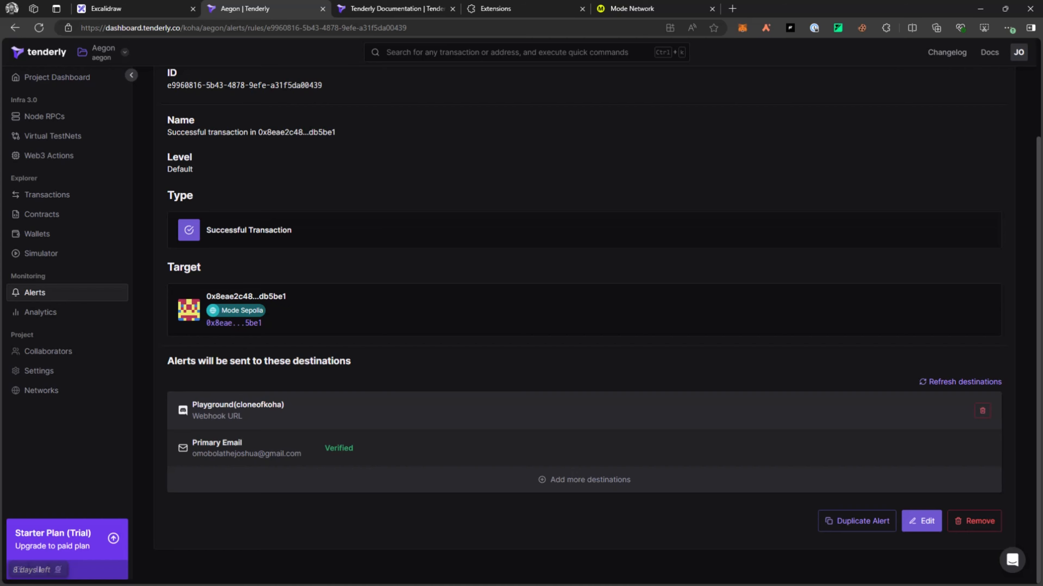
scroll(583, 312, up, 3)
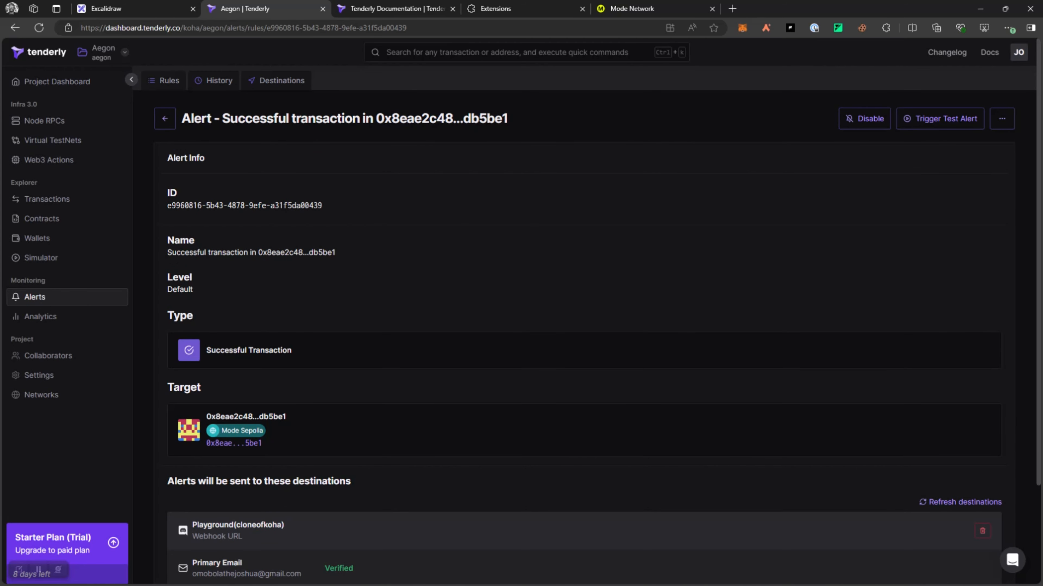
scroll(582, 312, down, 3)
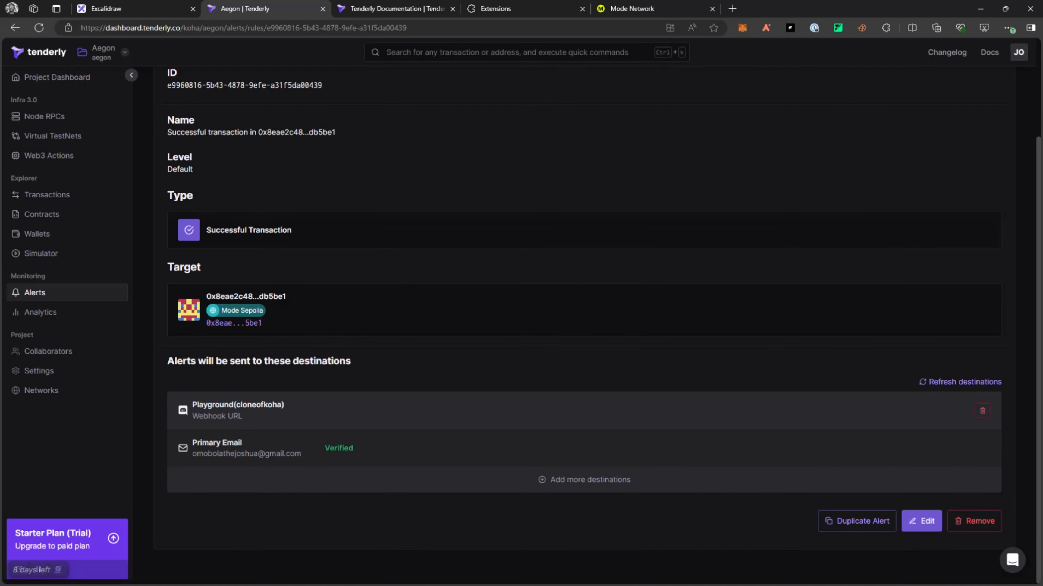
scroll(604, 327, up, 1)
scroll(604, 326, down, 1)
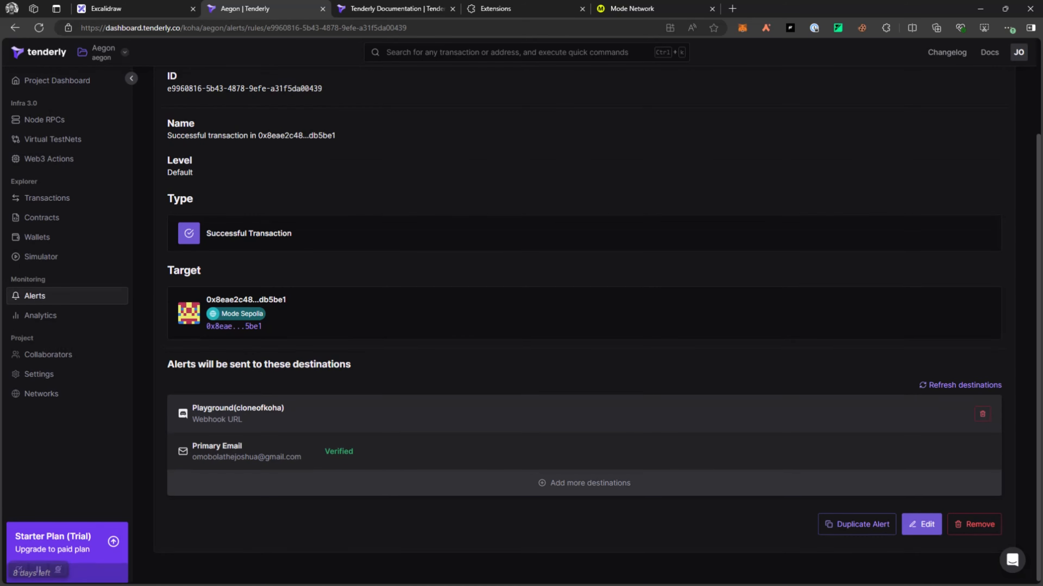
scroll(604, 326, up, 2)
Step: Try to trigger a test alert on Mode Sepolia using a transaction hash from the clipboard history
click(940, 118)
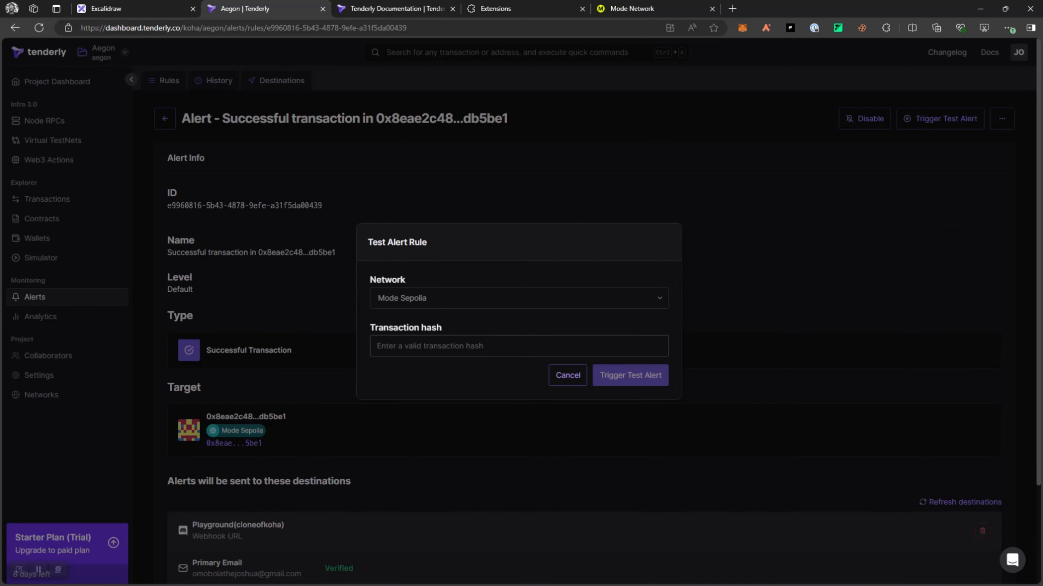
click(519, 346)
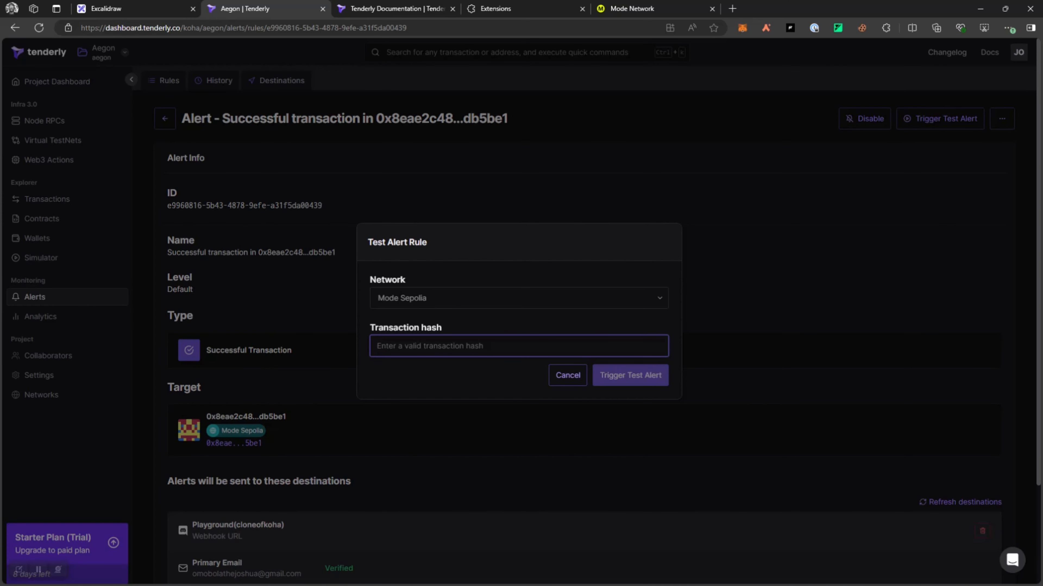
key(super+v)
scroll(475, 488, down, 10)
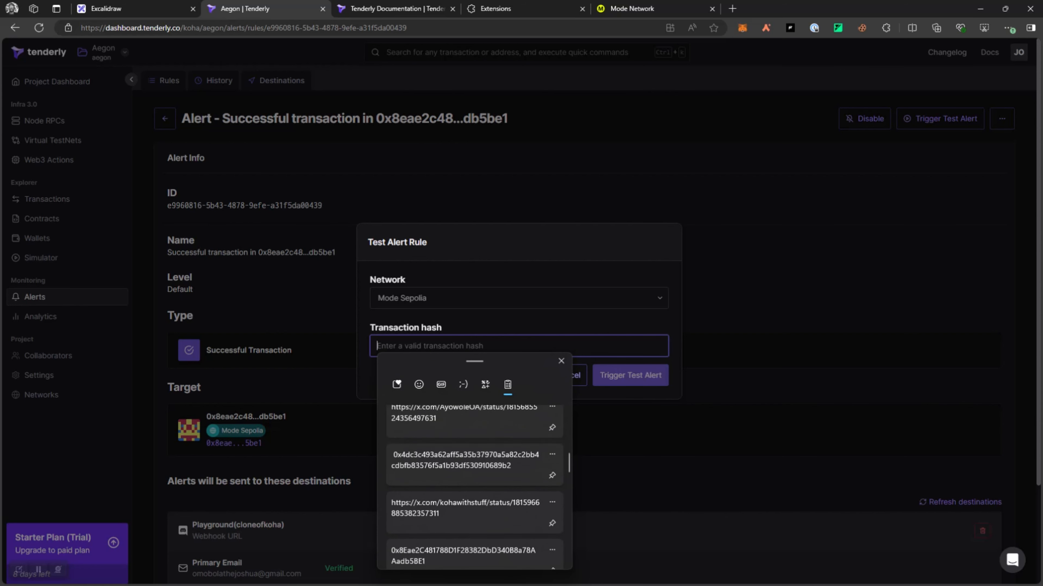
click(463, 461)
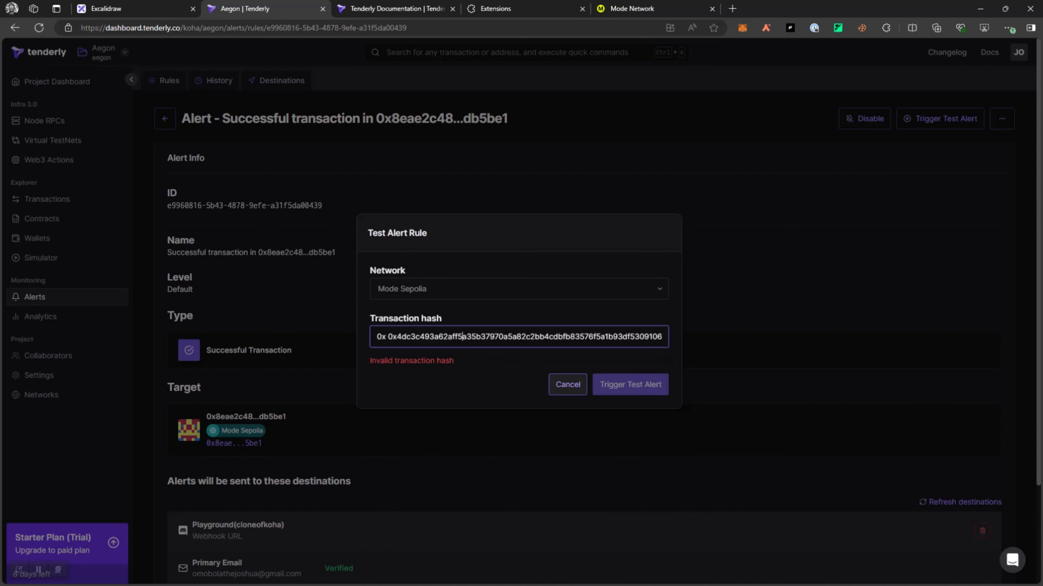
click(568, 384)
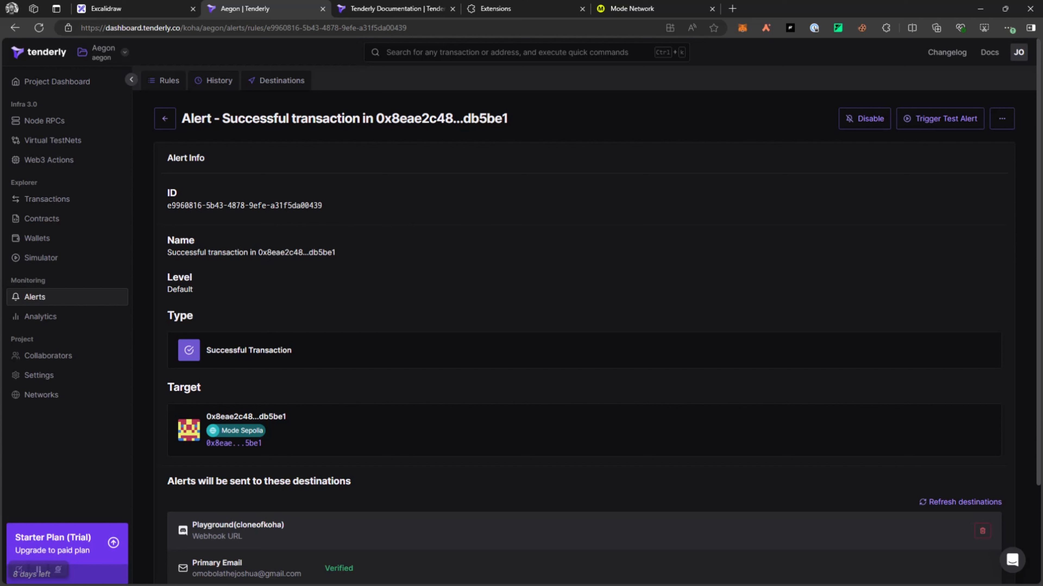
Step: Open the MetaMask wallet and look over the networks it offers
click(743, 27)
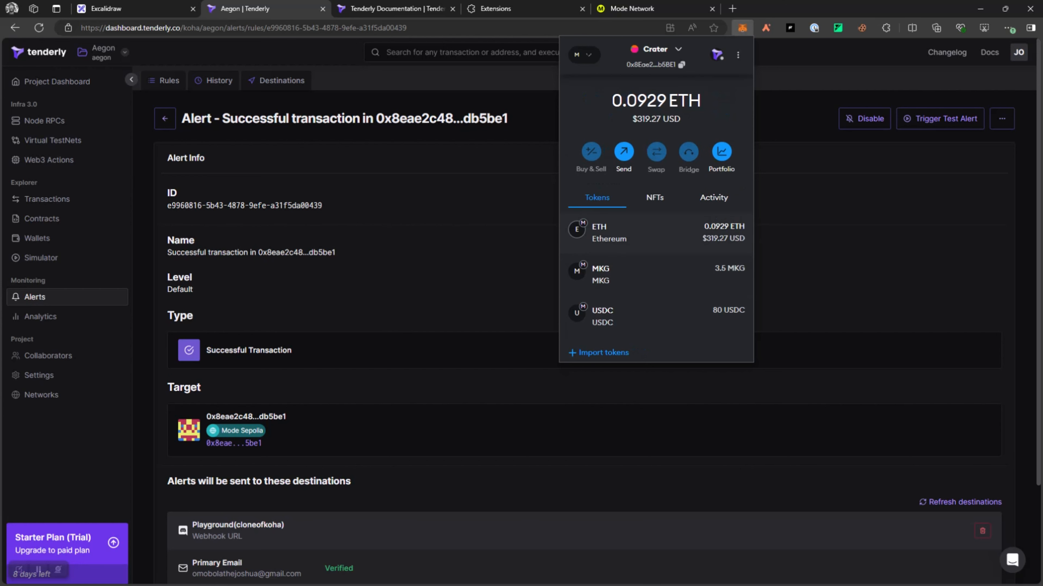
click(583, 54)
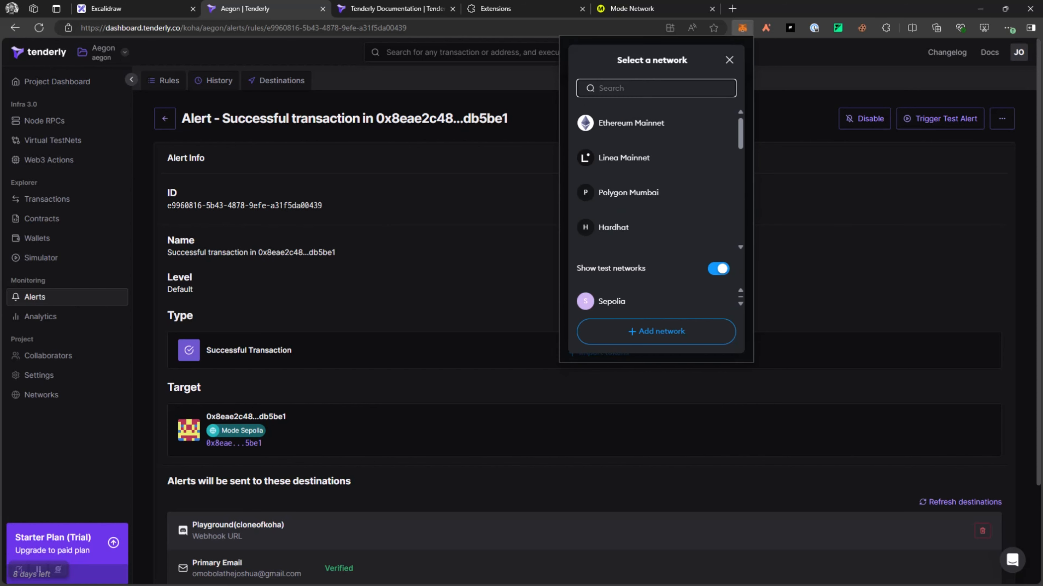
click(730, 60)
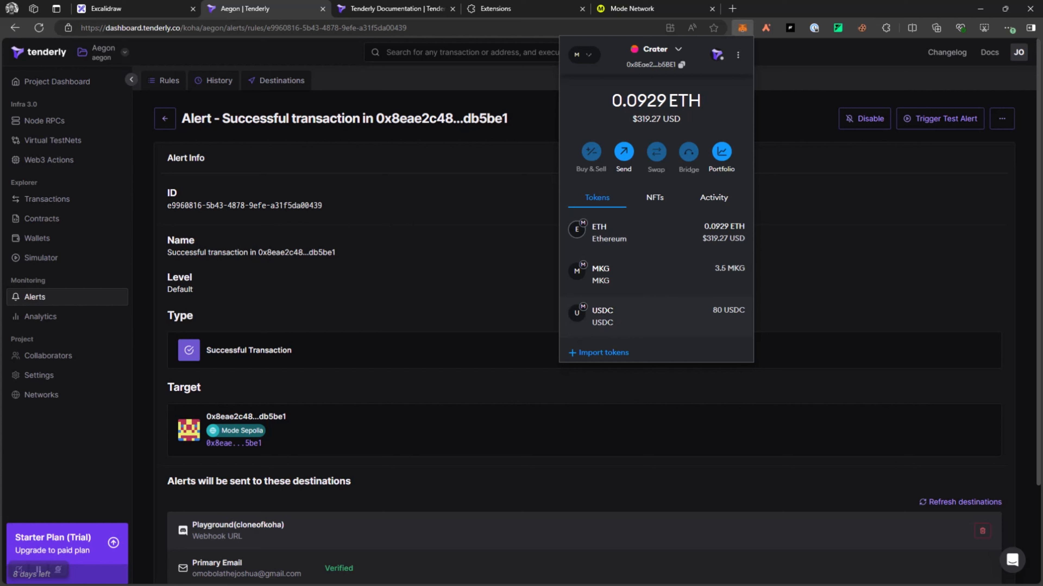
Step: Send 5 USDC from the Crater account to the Beta account on Mode Testnet and confirm the transaction
click(656, 316)
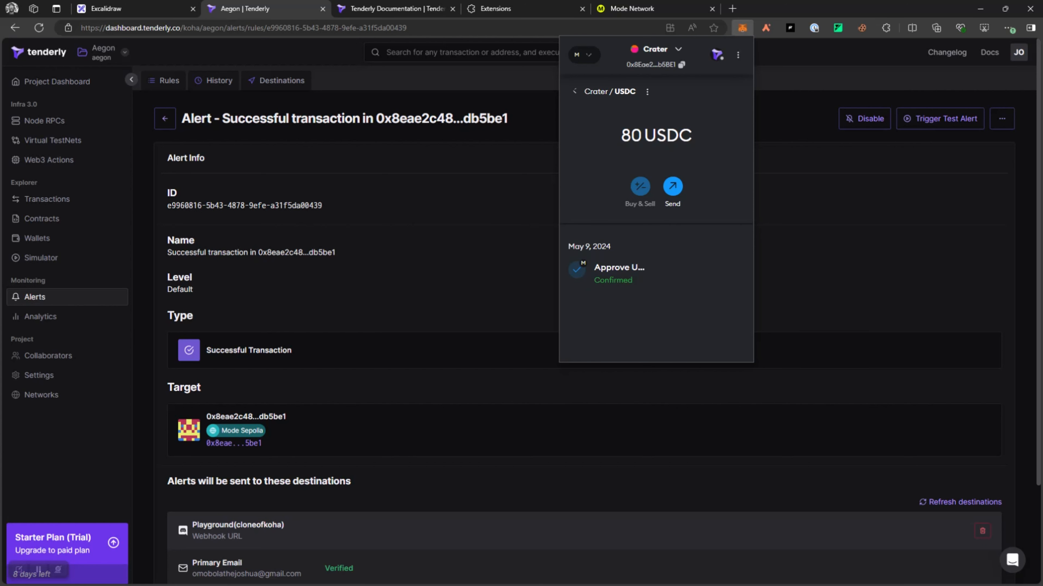
click(672, 186)
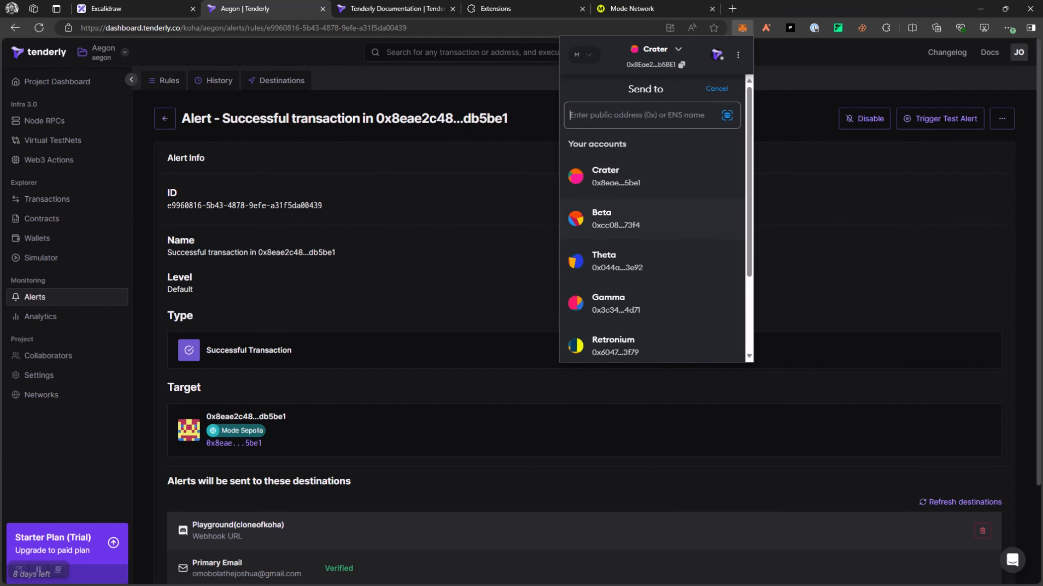
click(636, 218)
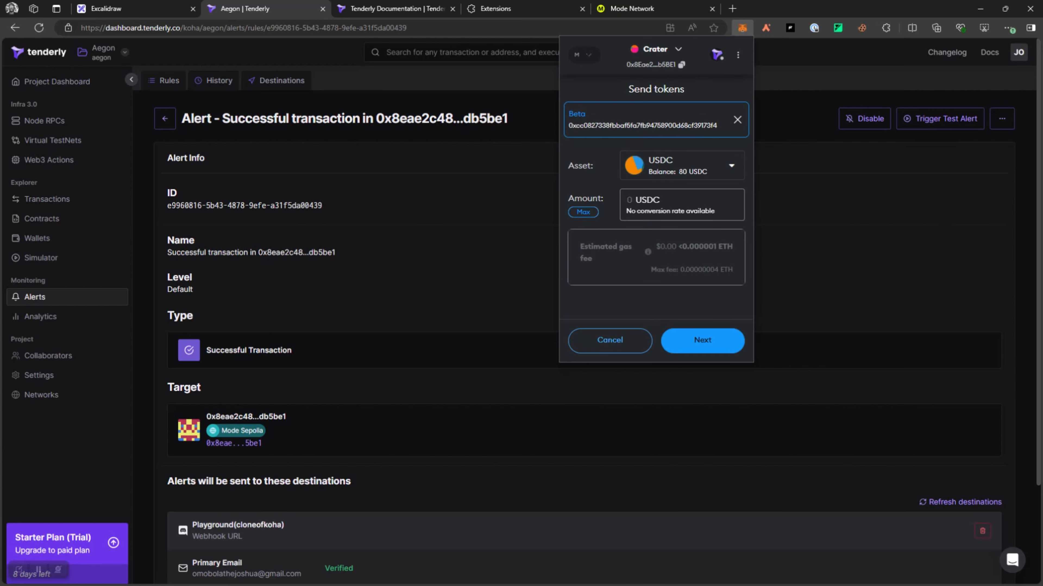
text(5)
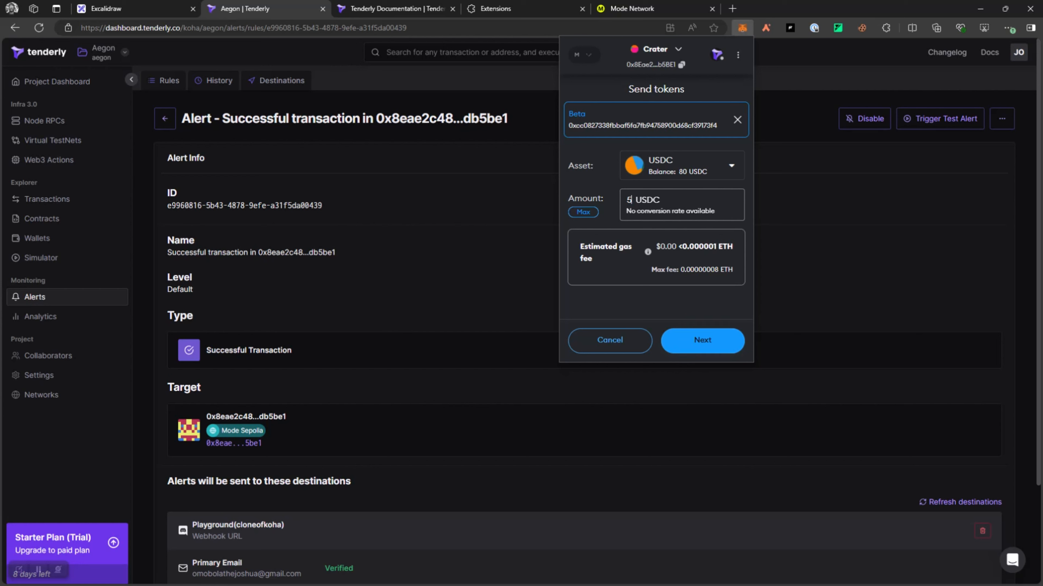
click(702, 340)
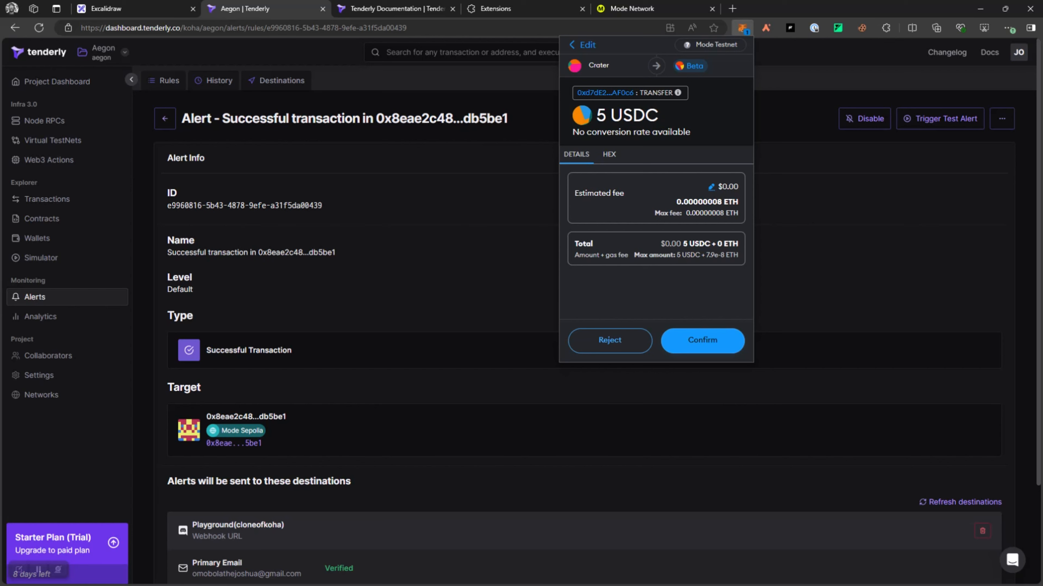
click(703, 340)
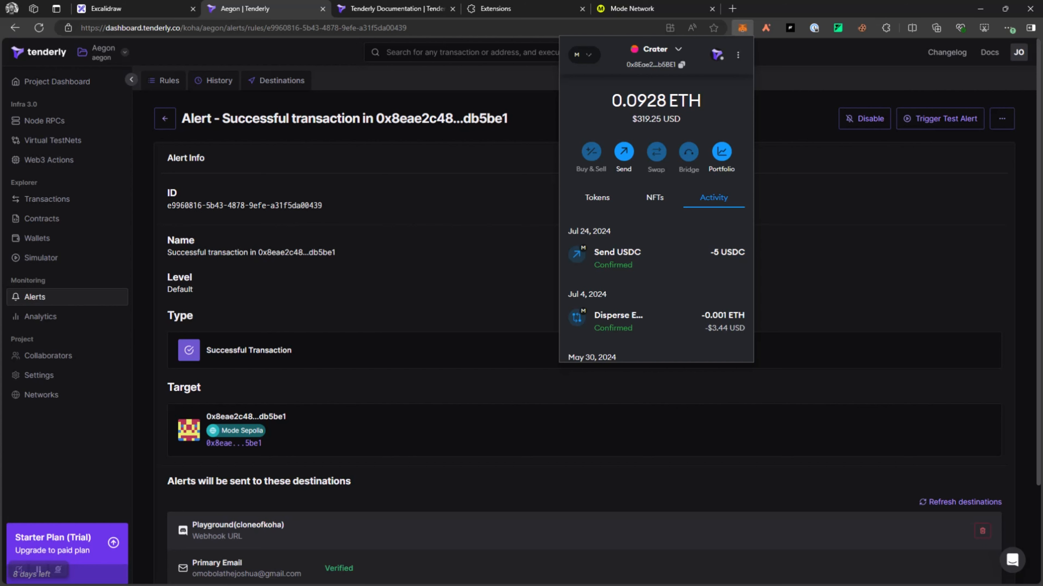
Step: Close the wallet and open Gmail in a new browser tab to find the Tenderly alert email
click(743, 28)
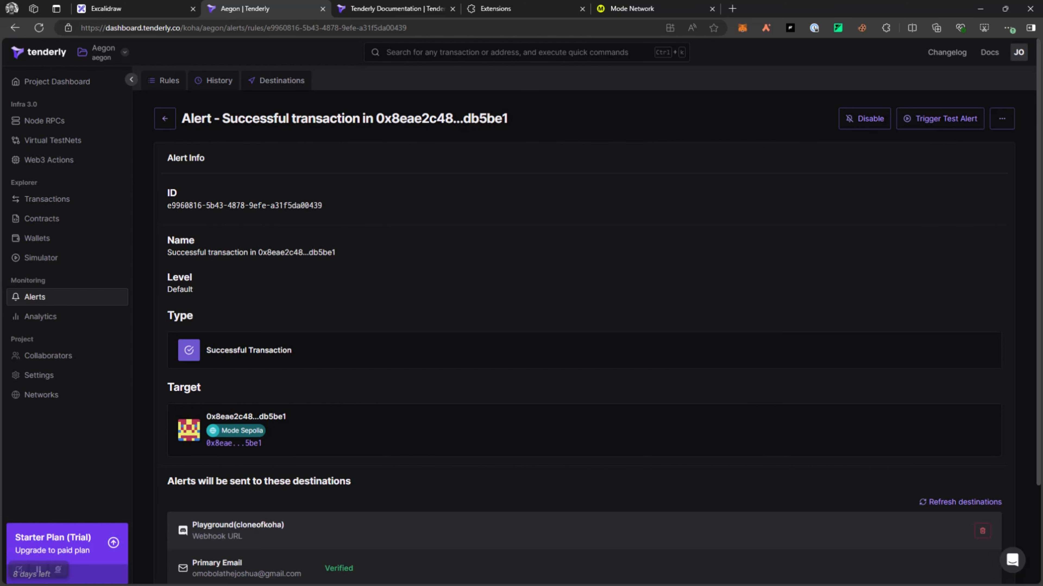
click(732, 9)
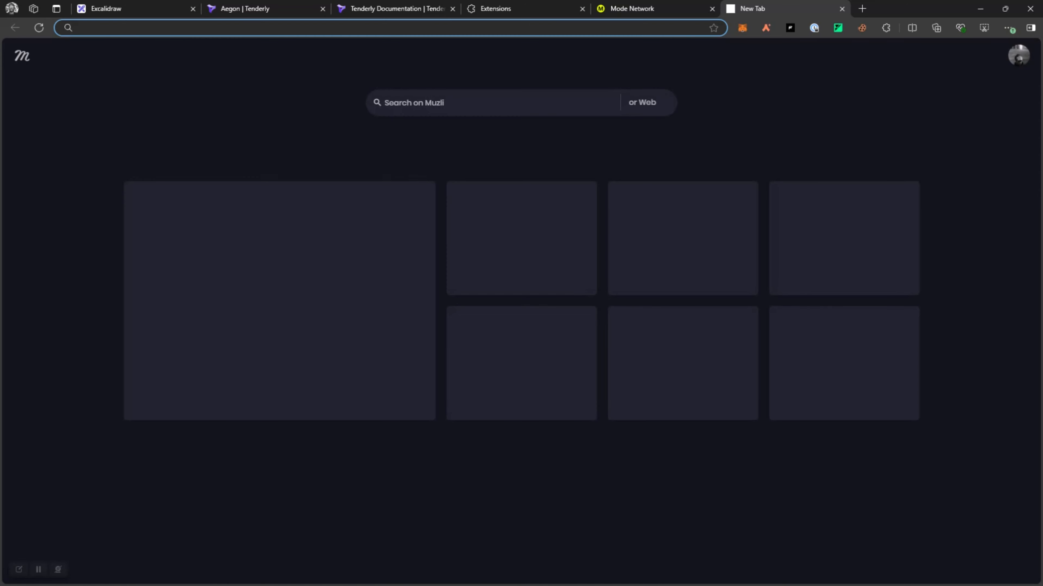
text(gmail.com)
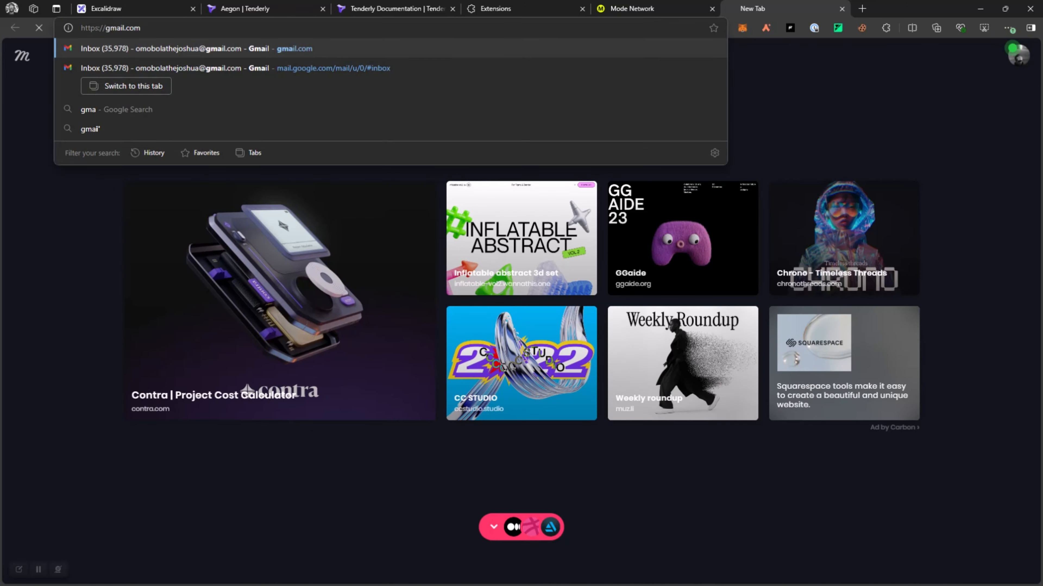
key(Return)
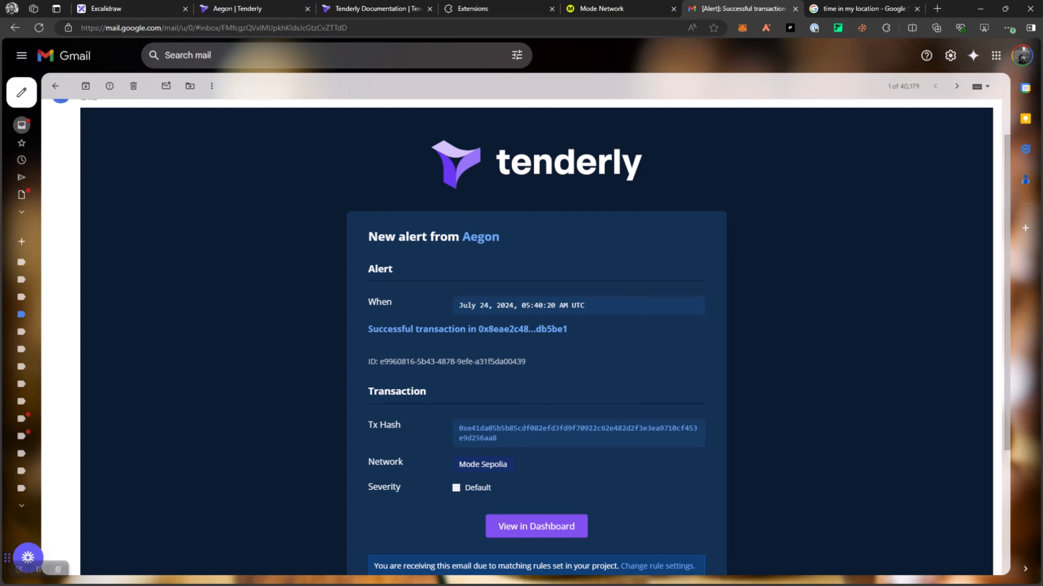
Step: Read through the Tenderly alert email, checking its time, alert ID, transaction hash, network and severity
scroll(536, 336, down, 2)
scroll(536, 336, up, 3)
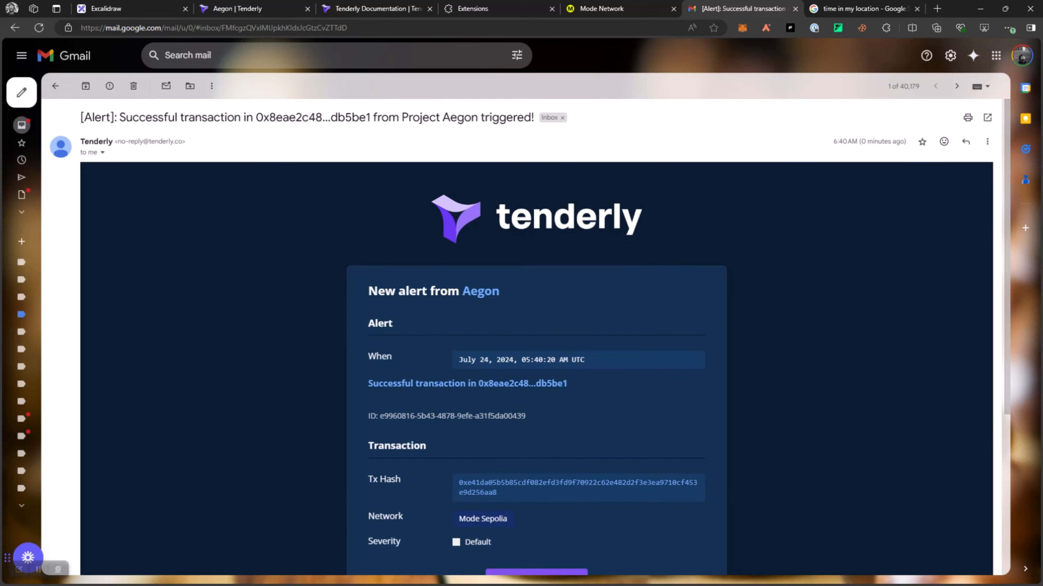
scroll(536, 336, down, 3)
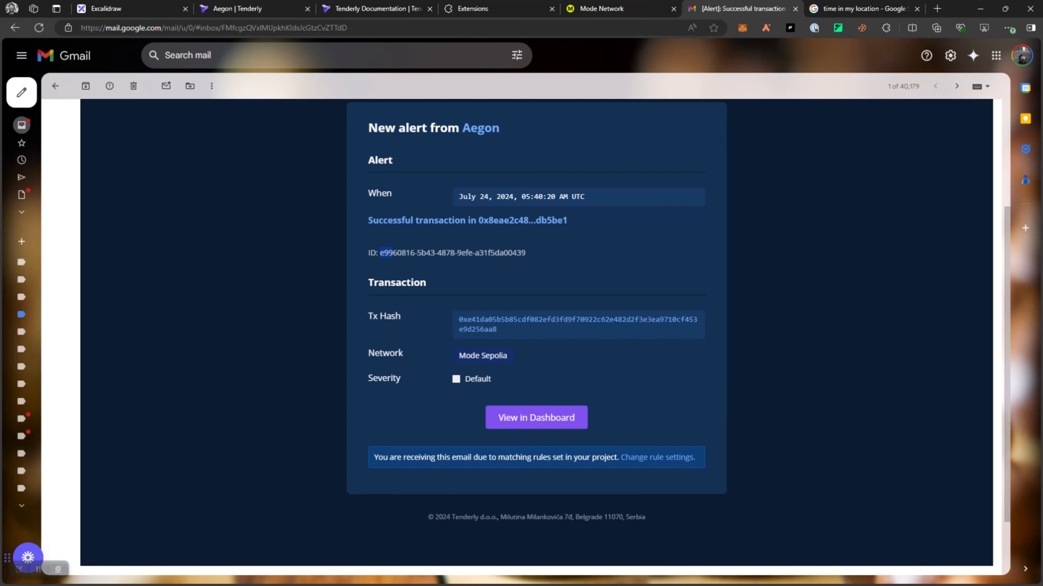
drag(392, 253, 529, 253)
click(541, 251)
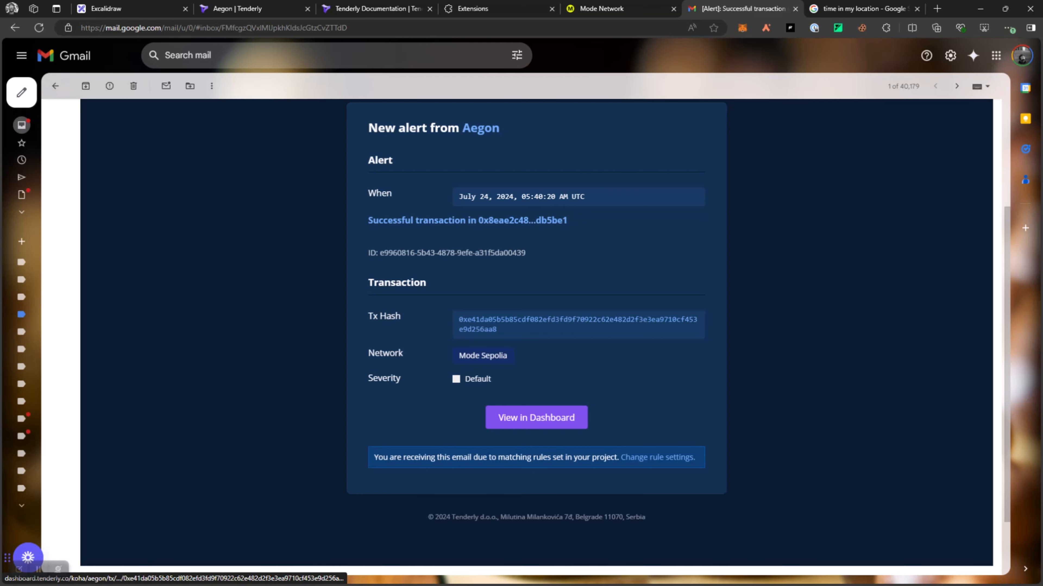
Step: Open the alerted transaction in the Tenderly dashboard from the email and examine its recipient, input values and transaction details
click(537, 417)
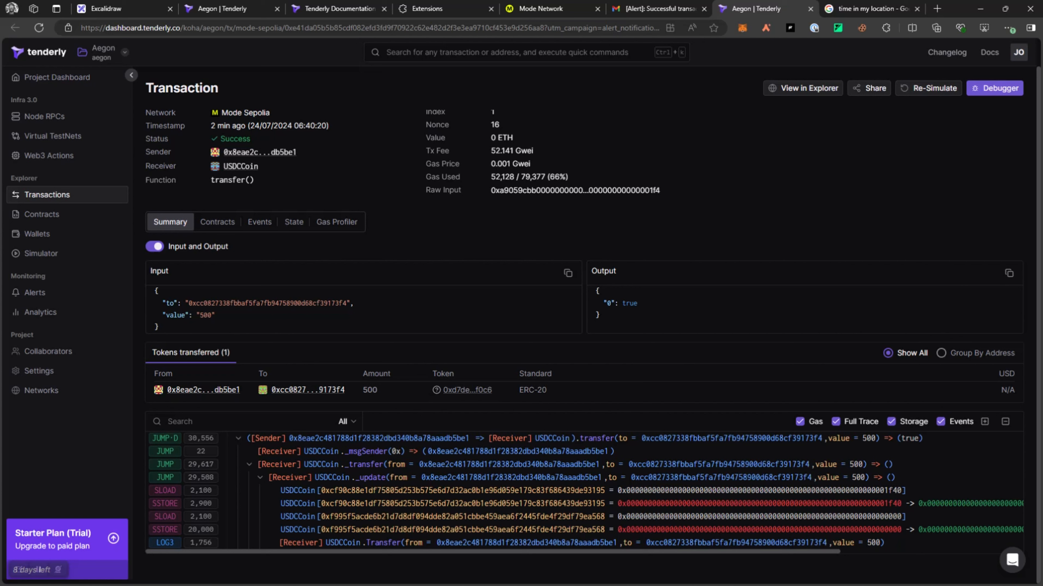
drag(347, 303, 197, 303)
click(242, 270)
scroll(521, 321, up, 1)
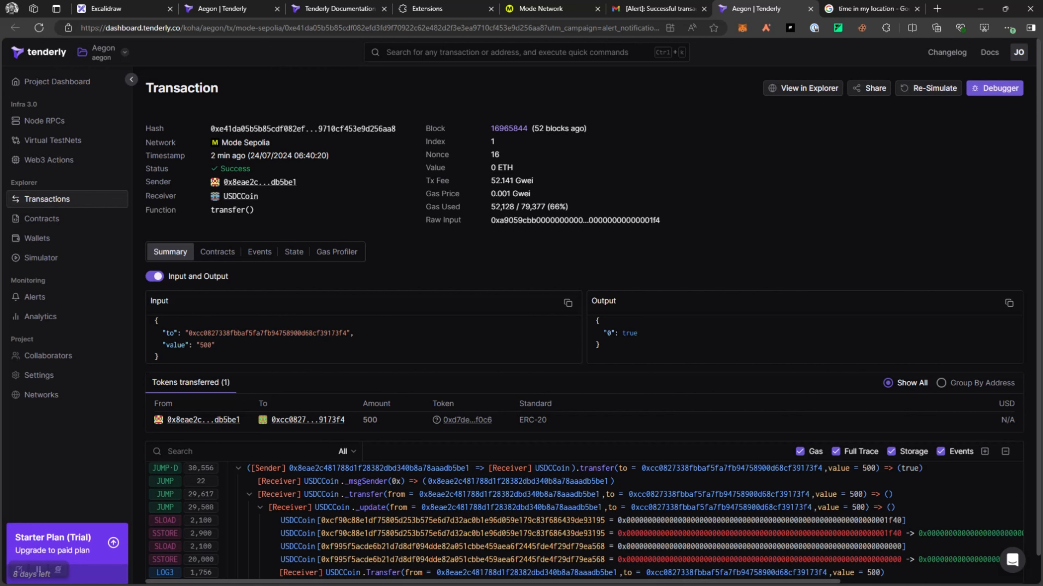
Step: Switch to Discord to check the webhook alert in the off-topic channel, and return to the Excalidraw title board
key(alt+Tab)
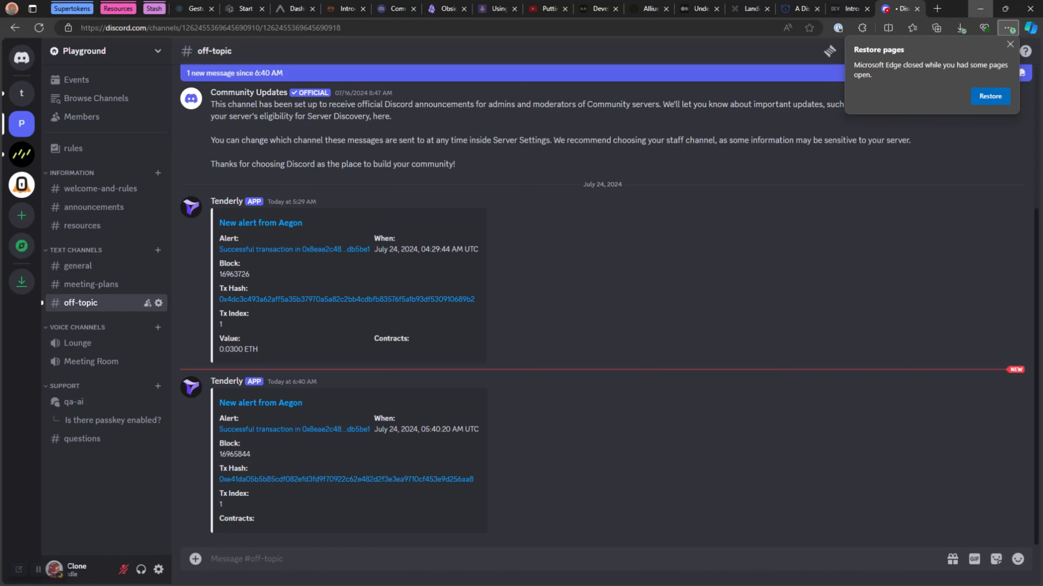
click(981, 9)
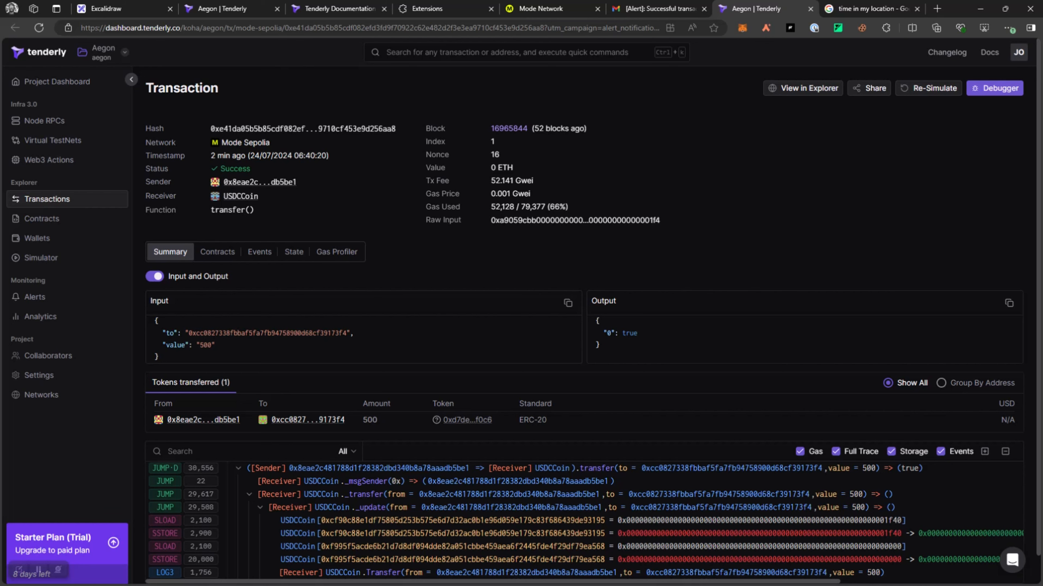
click(119, 9)
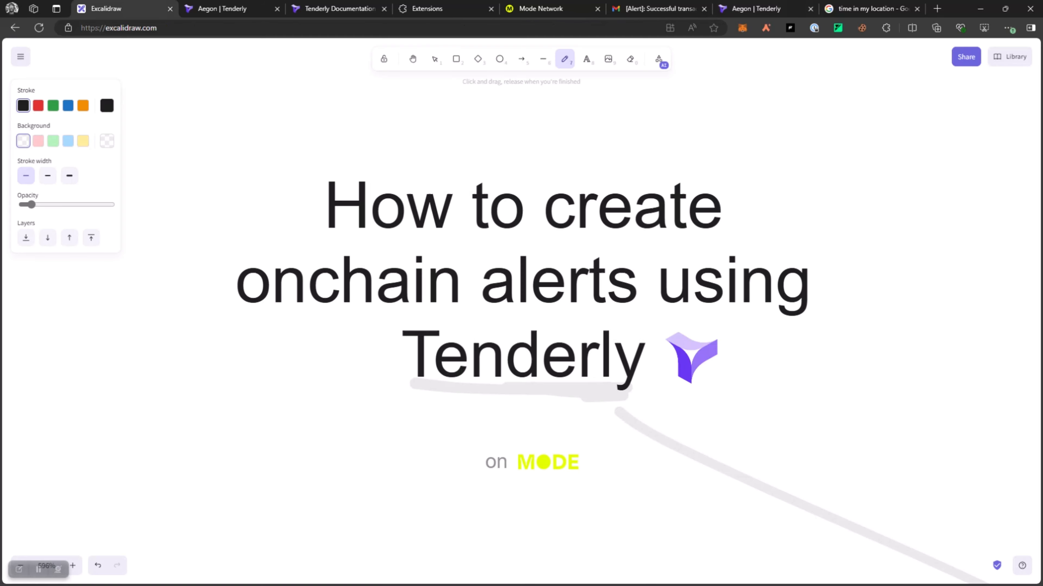